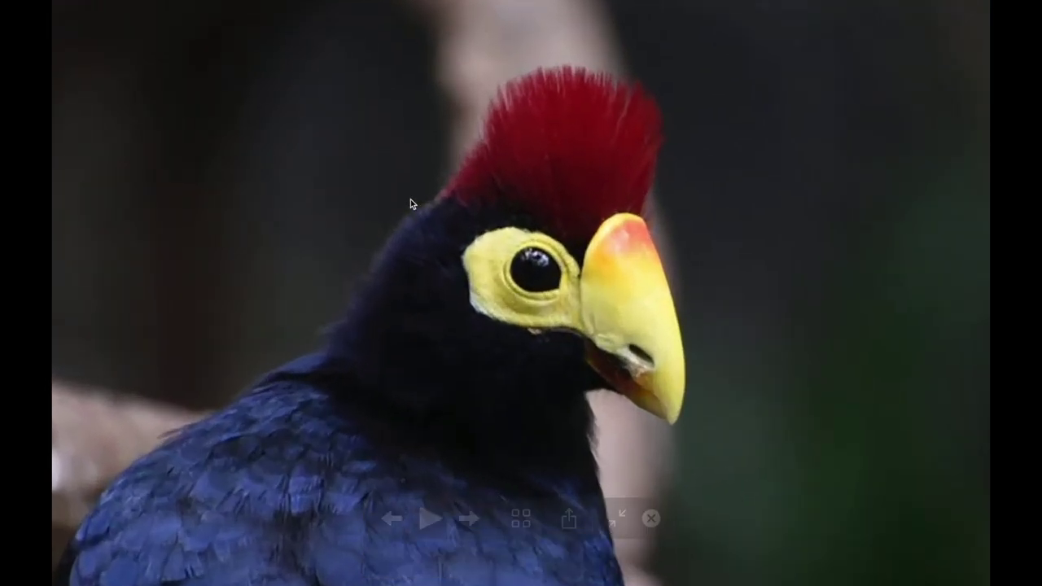
# Exit the Quick Look slideshow of monitor lizard and turaco reference photos
pyautogui.press('Escape')
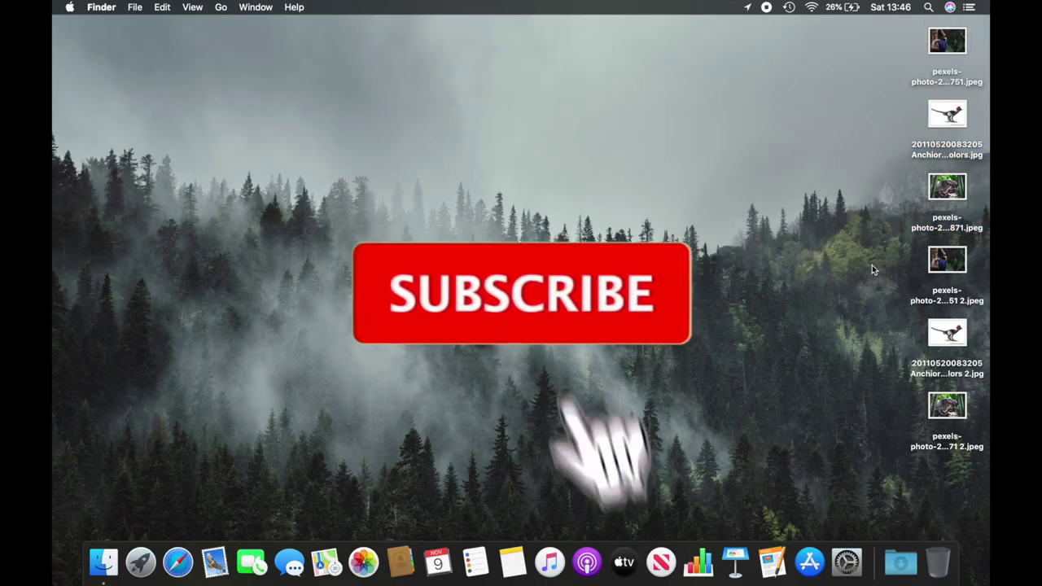
# Open the copied photo pexels-photo-2078751 2.jpeg in Adobe Photoshop CC 2014
pyautogui.rightClick(862, 45)
pyautogui.click(607, 84)
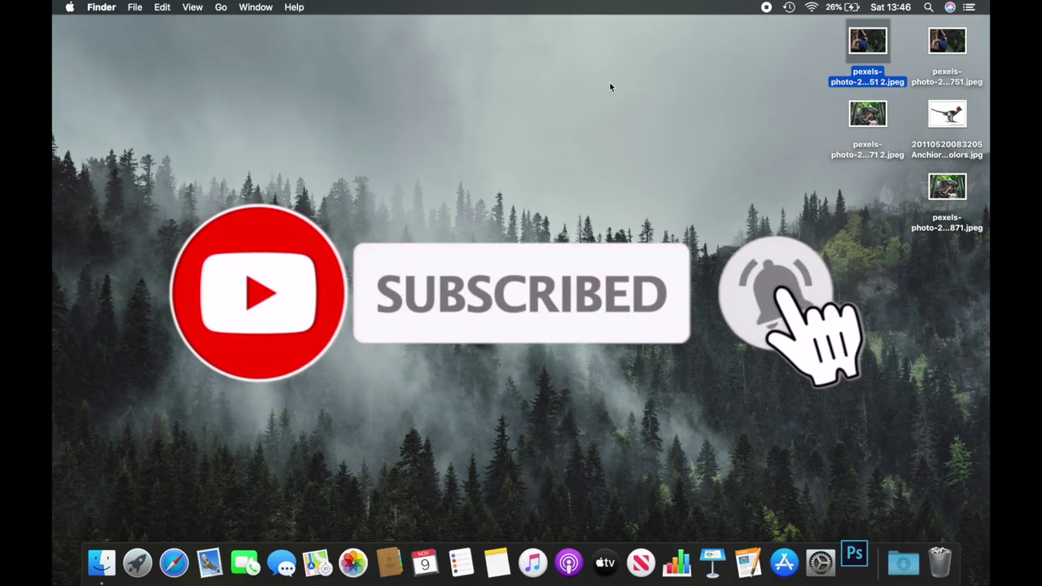
pyautogui.scroll(-2, 389, 266)
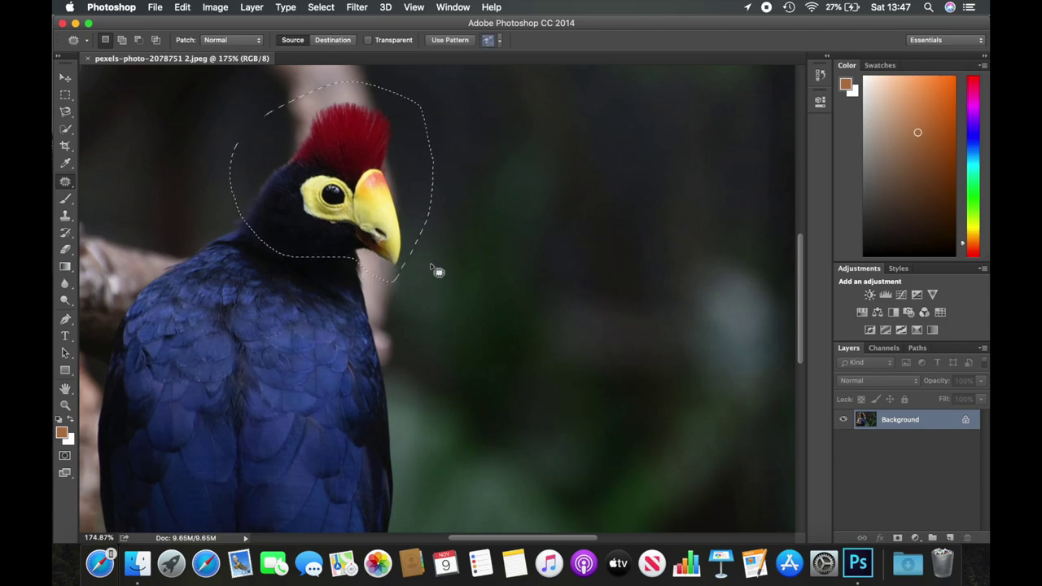
# Patch the area around the bird's head with nearby pixels
pyautogui.scroll(-1, 431, 266)
pyautogui.moveTo(309, 354); pyautogui.dragTo(470, 310)
pyautogui.moveTo(319, 272); pyautogui.dragTo(273, 303)
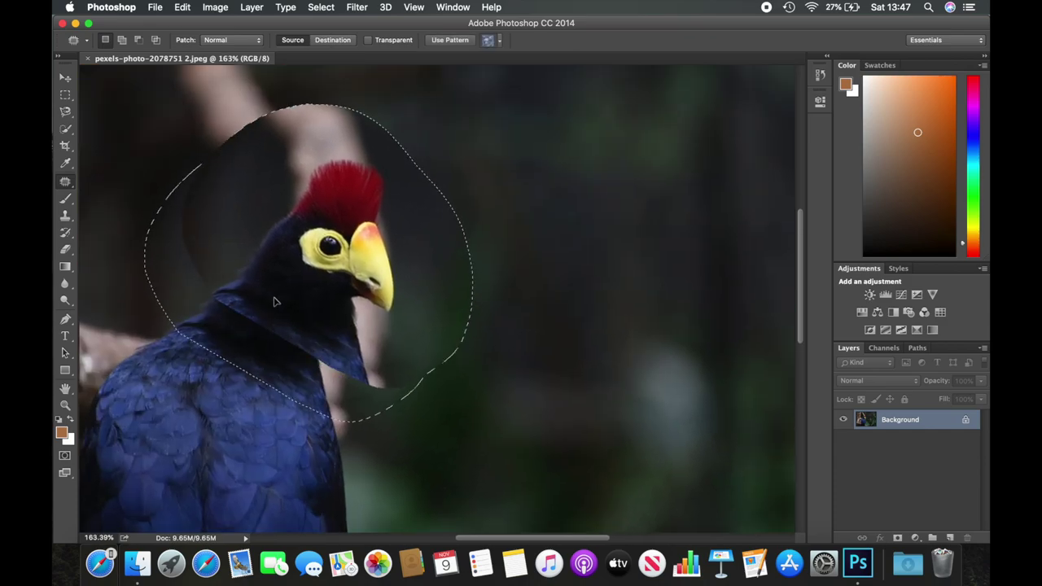
pyautogui.click(506, 344)
# Patch the bird's neck with tree-trunk texture
pyautogui.moveTo(322, 348); pyautogui.dragTo(352, 303)
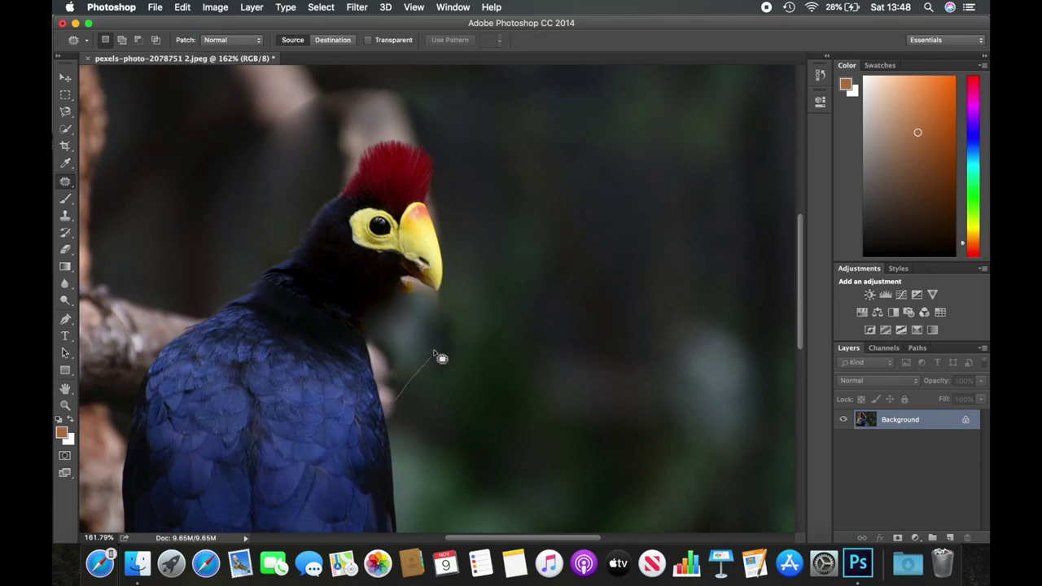
pyautogui.moveTo(440, 359); pyautogui.dragTo(419, 378)
pyautogui.moveTo(412, 359); pyautogui.dragTo(103, 124)
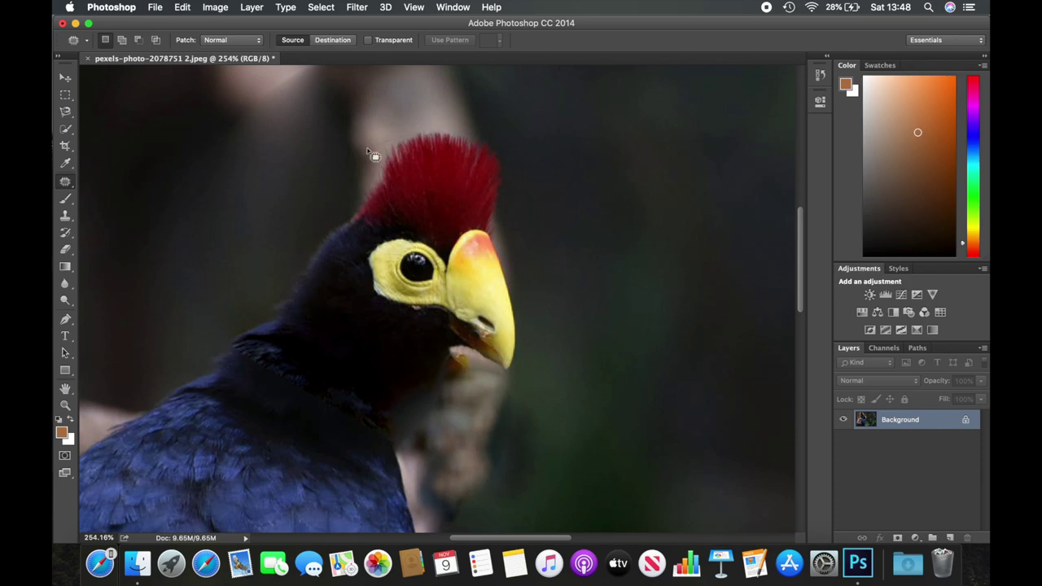
# Patch the areas left of the crest and beside the eye with crest texture
pyautogui.moveTo(311, 206); pyautogui.dragTo(309, 259)
pyautogui.press('Return')
pyautogui.moveTo(435, 144); pyautogui.dragTo(364, 152)
pyautogui.moveTo(334, 195); pyautogui.dragTo(407, 187)
pyautogui.hotkey('ctrl', 'd')
pyautogui.moveTo(358, 248)
pyautogui.mouseDown()
pyautogui.moveTo(337, 254)
pyautogui.moveTo(383, 201)
pyautogui.mouseUp()
pyautogui.moveTo(393, 146); pyautogui.dragTo(424, 145)
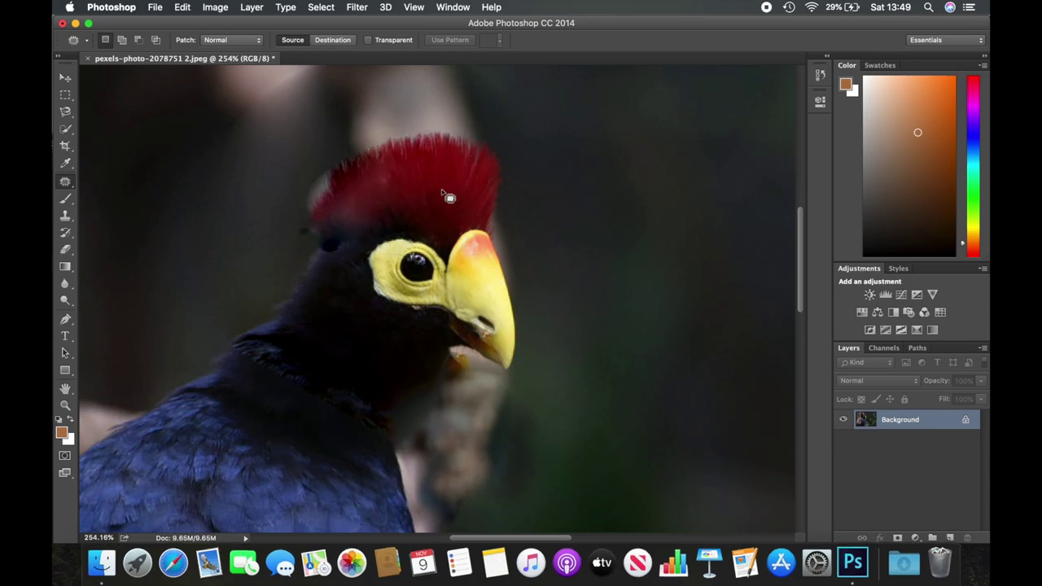
pyautogui.moveTo(341, 178); pyautogui.dragTo(368, 200)
pyautogui.press('super+d')
# Patch the beak away with background, setting the patch mode to Content-Aware
pyautogui.hscroll(5, 407, 203)
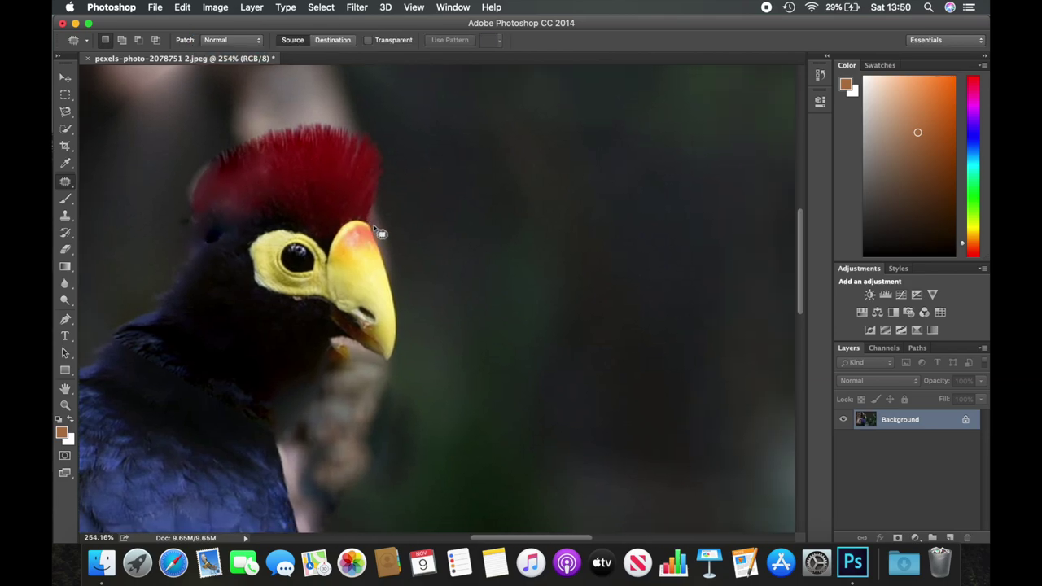
pyautogui.moveTo(358, 285); pyautogui.dragTo(626, 280)
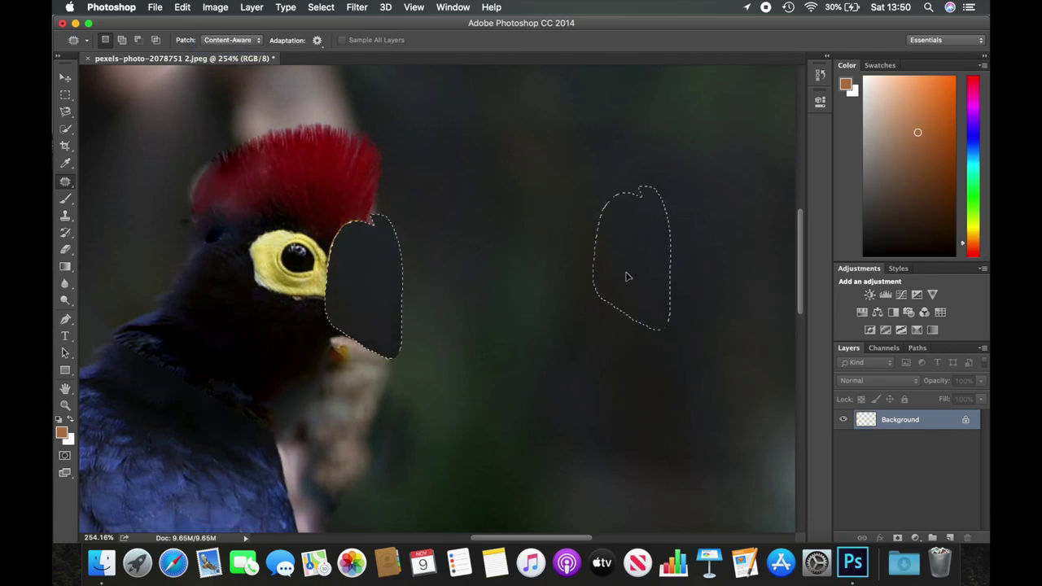
pyautogui.click(218, 30)
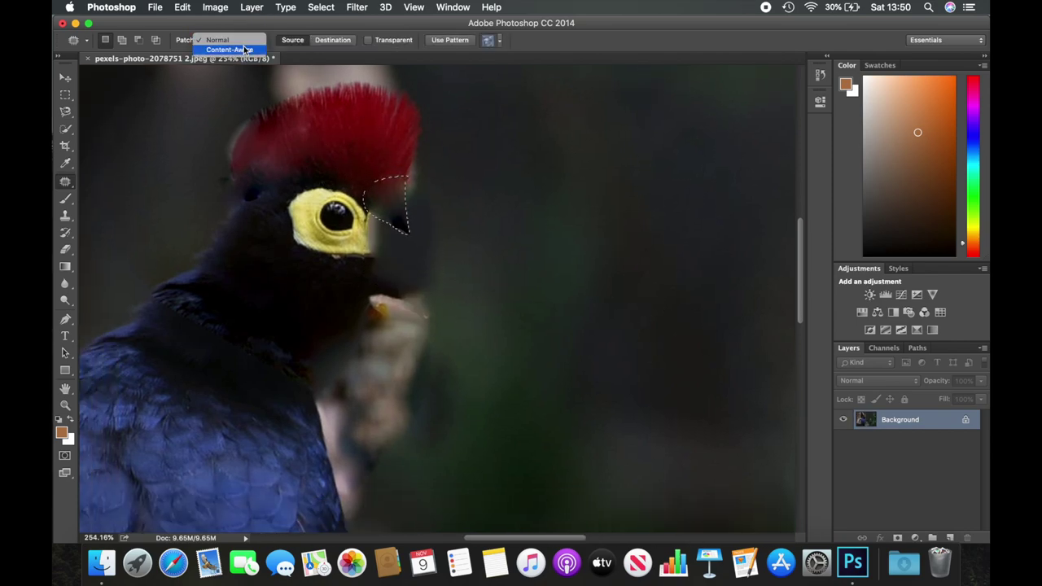
pyautogui.click(244, 47)
# Lasso the yellow eye patch
pyautogui.scroll(2, 386, 226)
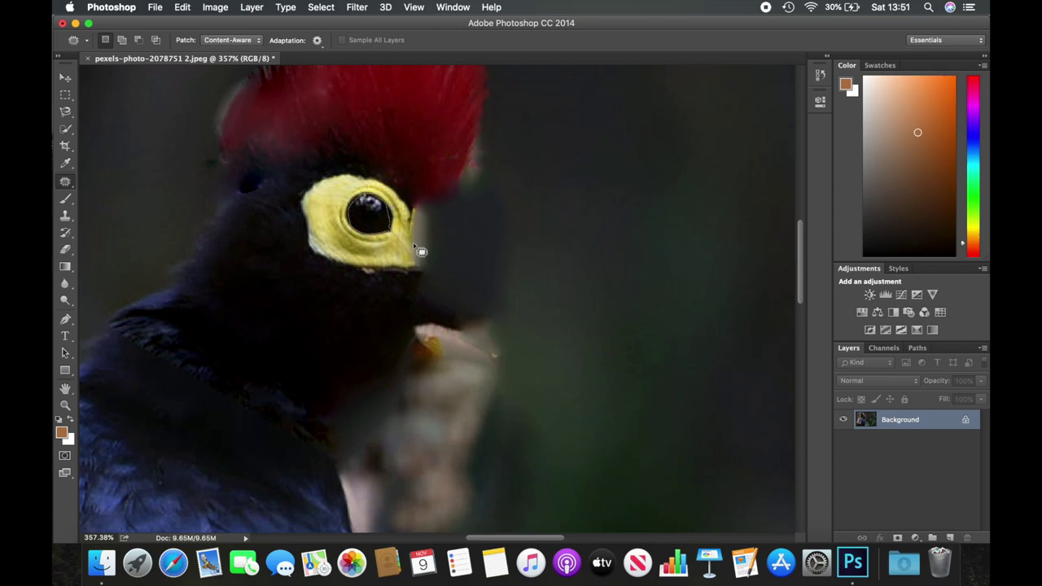
pyautogui.moveTo(429, 277); pyautogui.dragTo(421, 271)
pyautogui.click(252, 7)
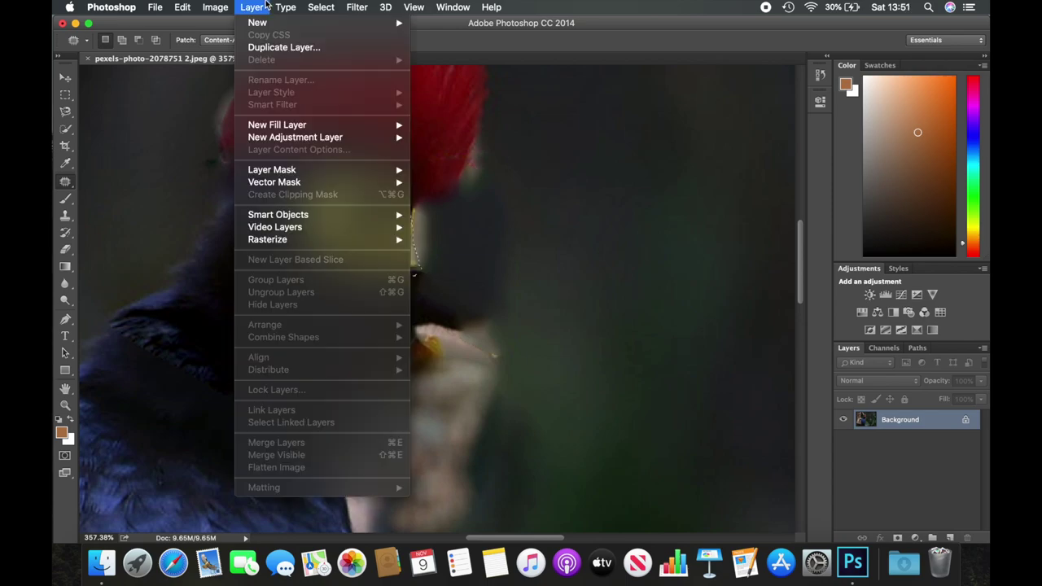
# Colorize the eye patch with Hue/Saturation, lowering Lightness to turn it black
pyautogui.click(403, 111)
pyautogui.moveTo(800, 175); pyautogui.dragTo(735, 175)
pyautogui.moveTo(801, 210)
pyautogui.mouseDown()
pyautogui.moveTo(740, 209)
pyautogui.moveTo(821, 176)
pyautogui.mouseUp()
pyautogui.click(927, 218)
pyautogui.moveTo(746, 139); pyautogui.dragTo(815, 139)
pyautogui.moveTo(800, 209); pyautogui.dragTo(745, 210)
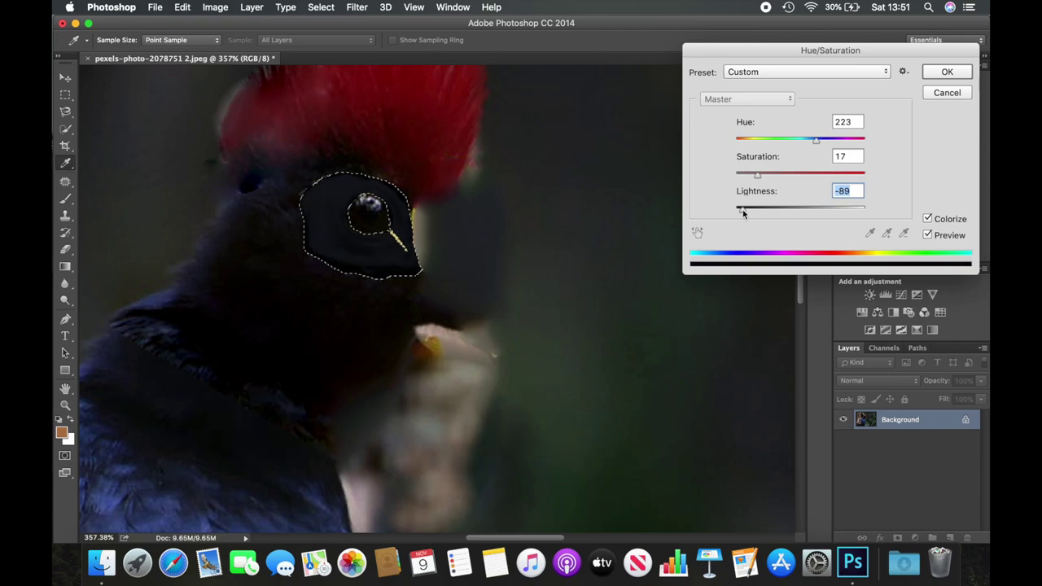
pyautogui.click(946, 72)
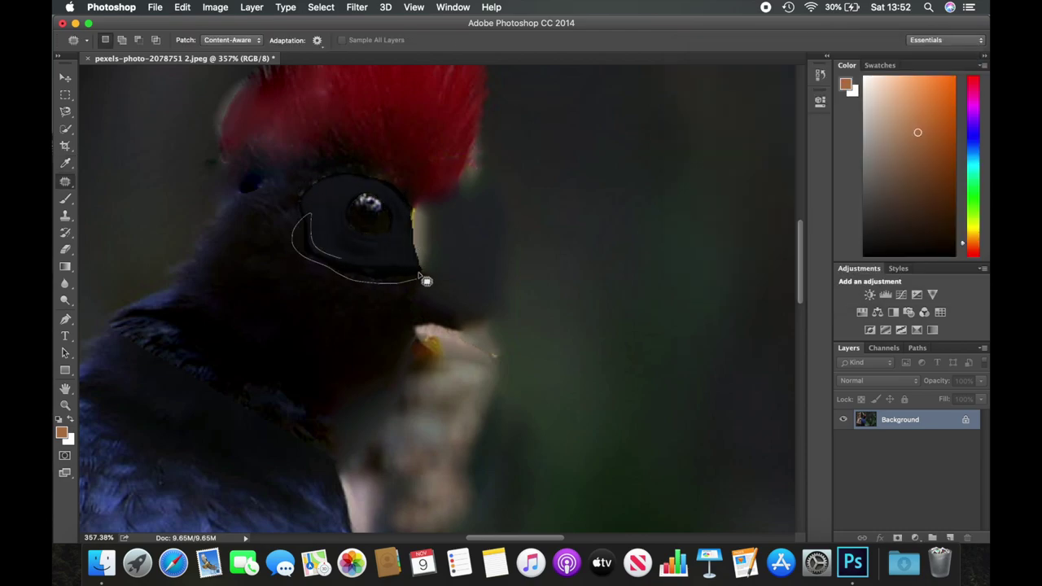
# Patch the pale strip right of the eye and the crest edges in Normal mode
pyautogui.scroll(-3, 397, 183)
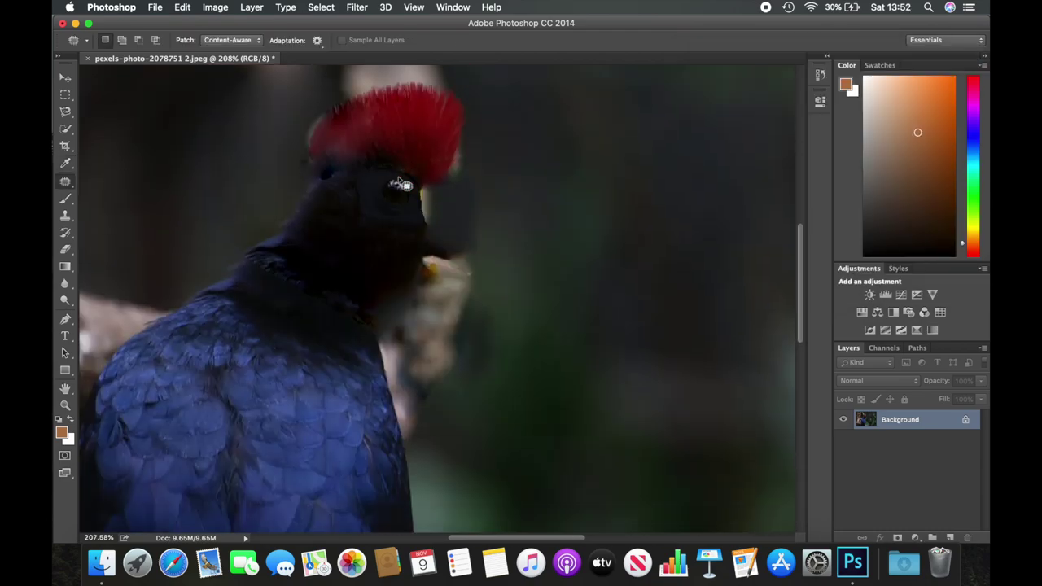
pyautogui.scroll(3, 432, 204)
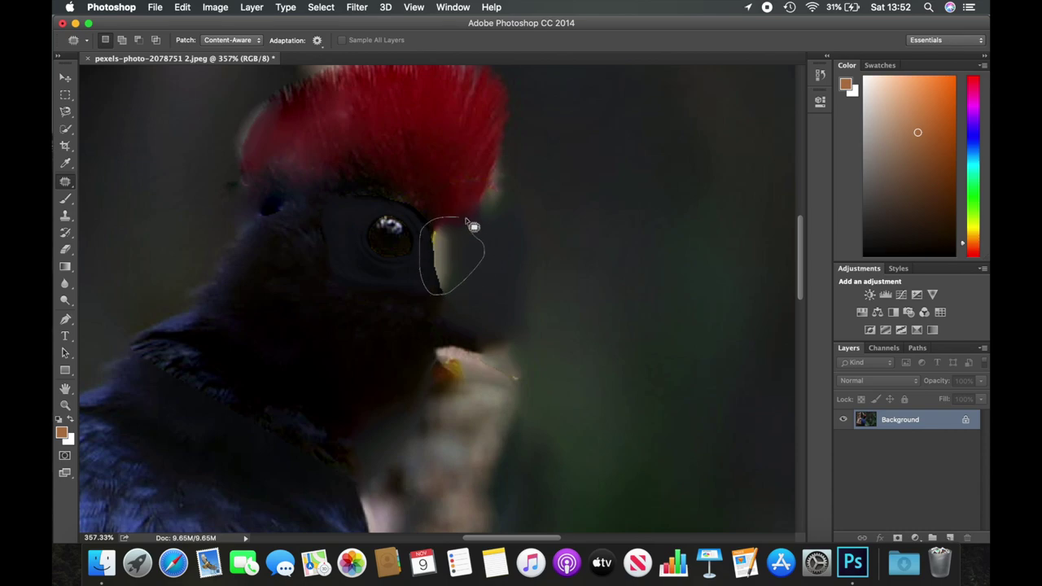
pyautogui.moveTo(460, 226); pyautogui.dragTo(457, 225)
pyautogui.scroll(-3, 366, 333)
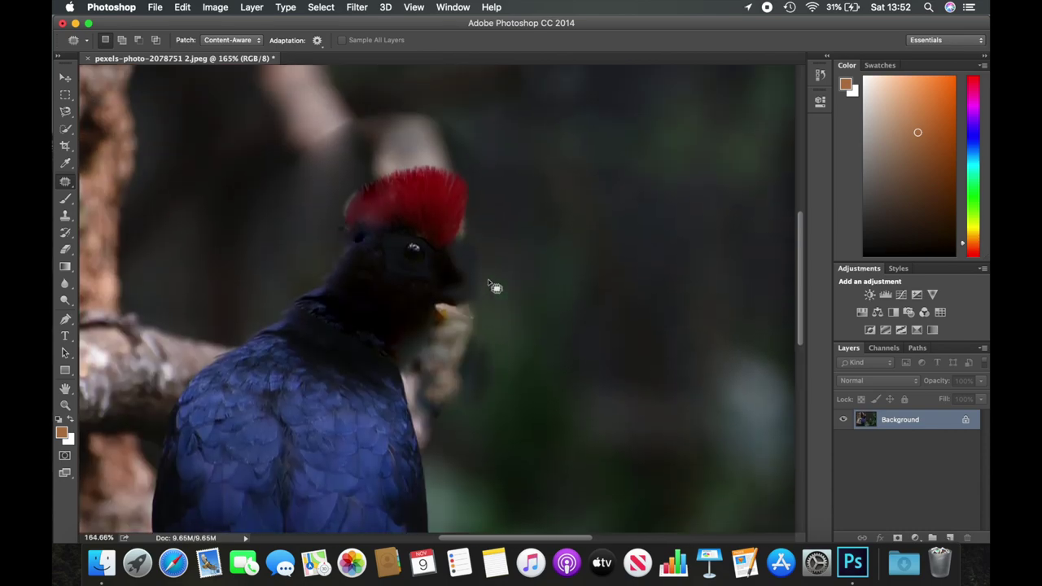
pyautogui.scroll(3, 493, 285)
pyautogui.moveTo(403, 181)
pyautogui.mouseDown()
pyautogui.moveTo(423, 245)
pyautogui.moveTo(493, 210)
pyautogui.mouseUp()
pyautogui.click(225, 40)
pyautogui.hotkey('ctrl', 'd')
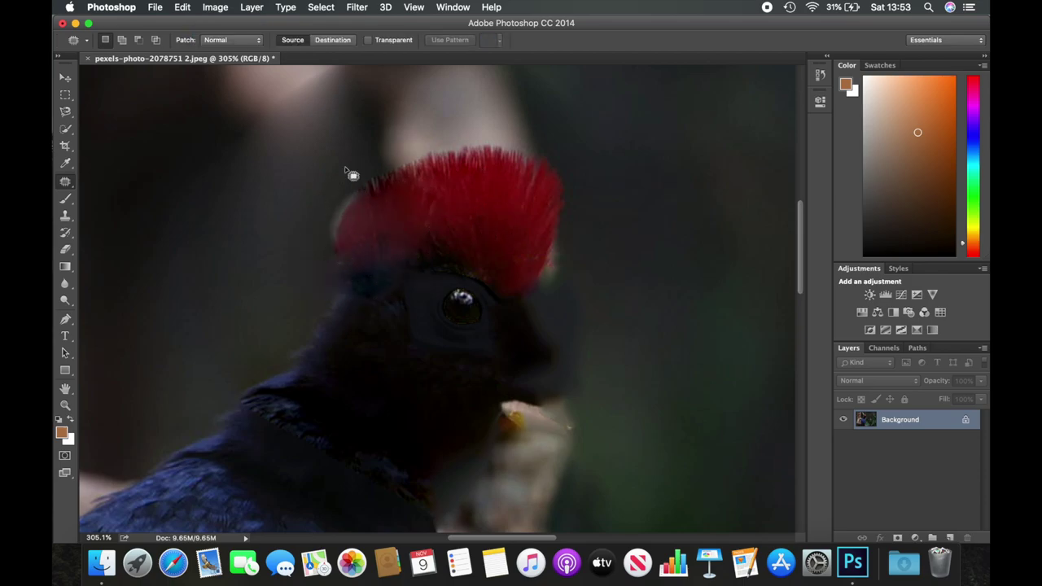
pyautogui.moveTo(337, 259); pyautogui.dragTo(355, 210)
pyautogui.scroll(-5, 489, 210)
pyautogui.scroll(3, 489, 205)
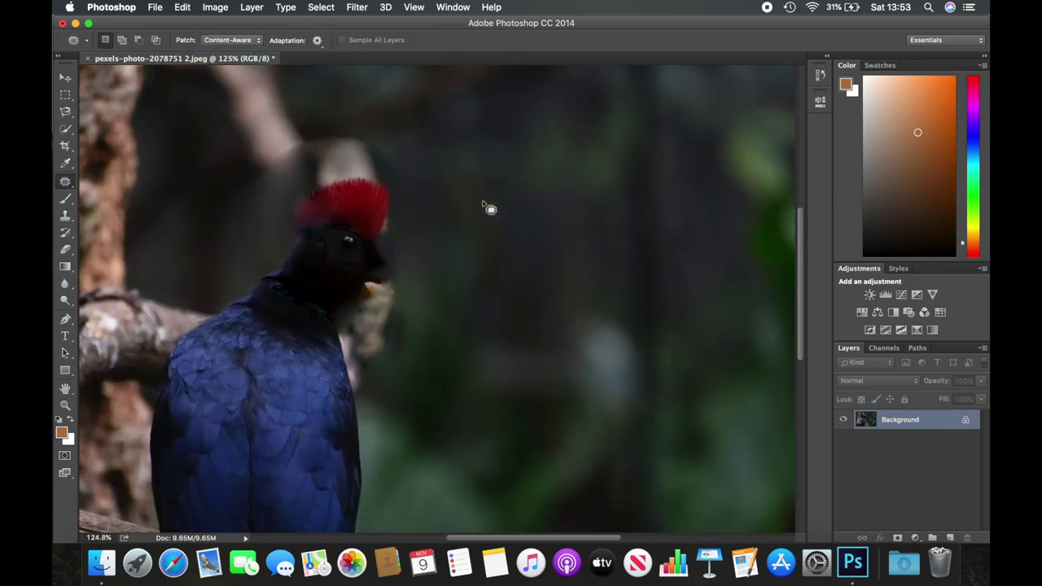
# Save the retouched photo as JPEG and dismiss the crash report
pyautogui.press('super+s')
pyautogui.click(609, 184)
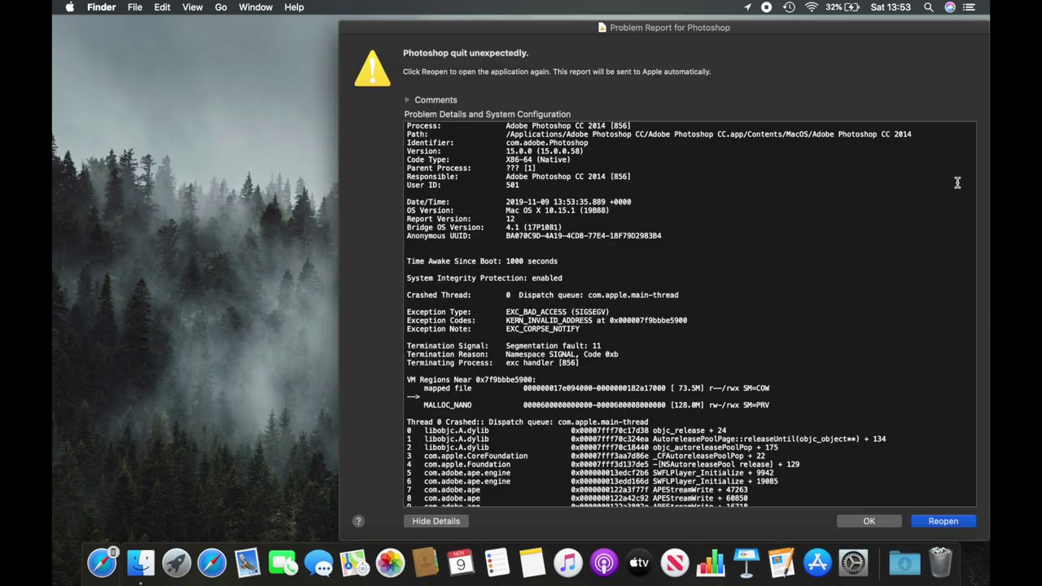
pyautogui.click(866, 41)
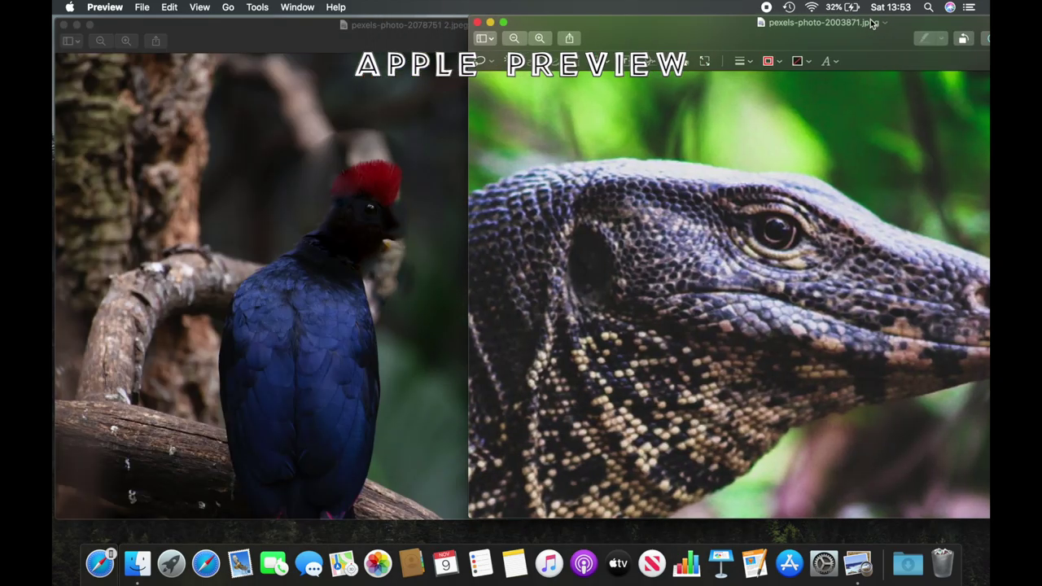
# Paste the lizard's snout over the bird's beak, shrunk and rotated to fit
pyautogui.doubleClick(873, 22)
pyautogui.moveTo(697, 314); pyautogui.dragTo(622, 384)
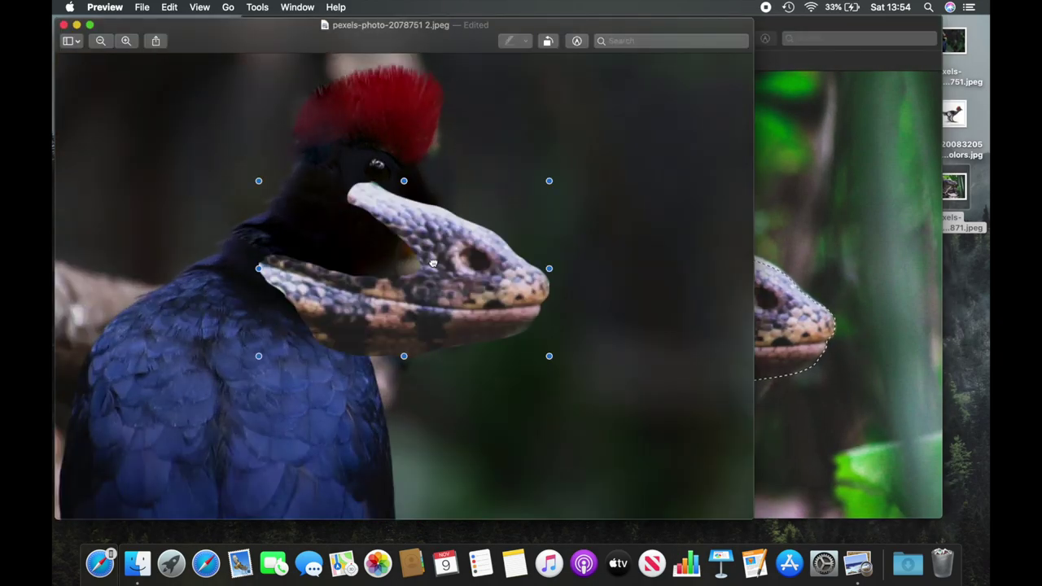
pyautogui.moveTo(548, 356); pyautogui.dragTo(517, 256)
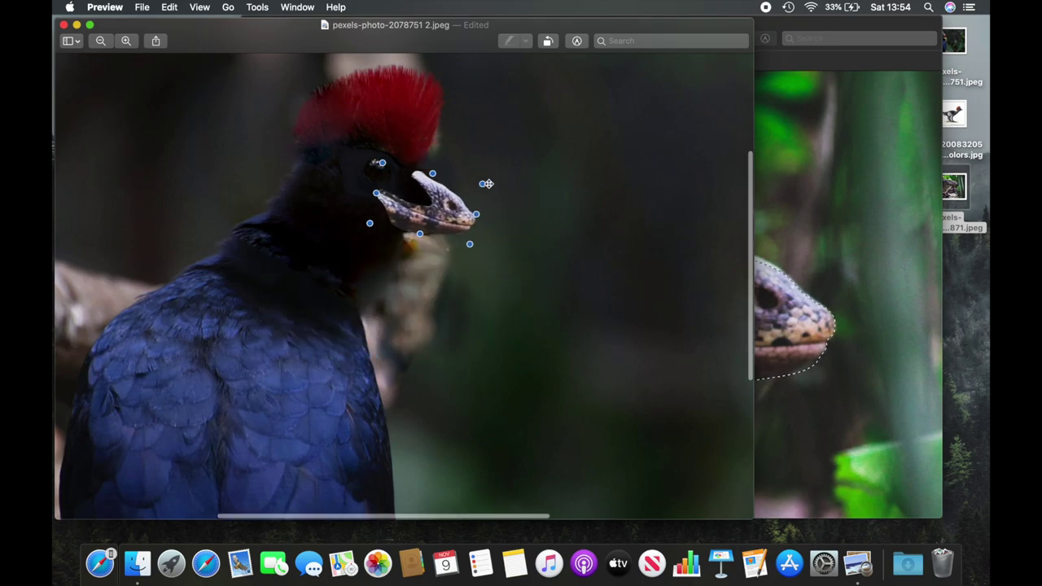
pyautogui.moveTo(486, 183); pyautogui.dragTo(495, 187)
pyautogui.scroll(3, 489, 203)
pyautogui.scroll(-5, 549, 241)
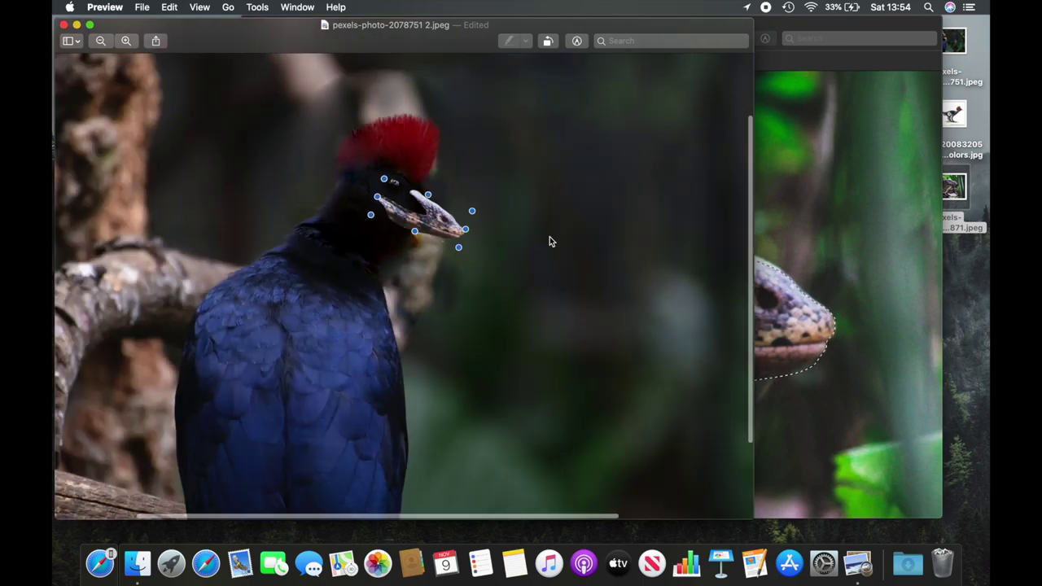
pyautogui.click(550, 241)
pyautogui.scroll(2, 489, 244)
# Darken the lizard photo's exposure and deepen its shadows with Adjust Colour
pyautogui.click(258, 6)
pyautogui.click(279, 51)
pyautogui.moveTo(891, 361); pyautogui.dragTo(864, 388)
pyautogui.moveTo(912, 492); pyautogui.dragTo(936, 494)
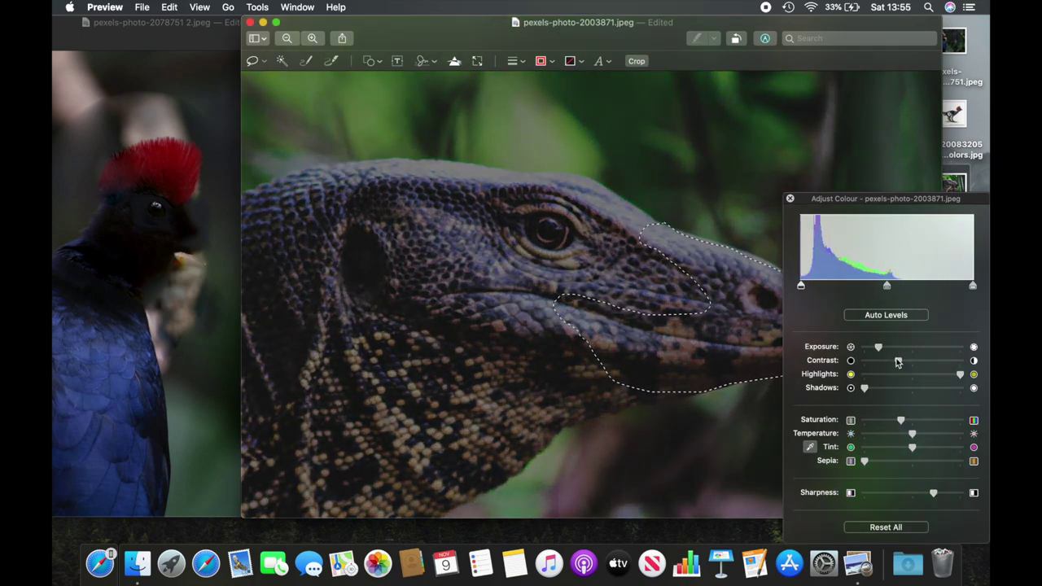
# Paste a larger lizard snout along the jaw onto the bird, rotated to match the head
pyautogui.hscroll(3, 710, 344)
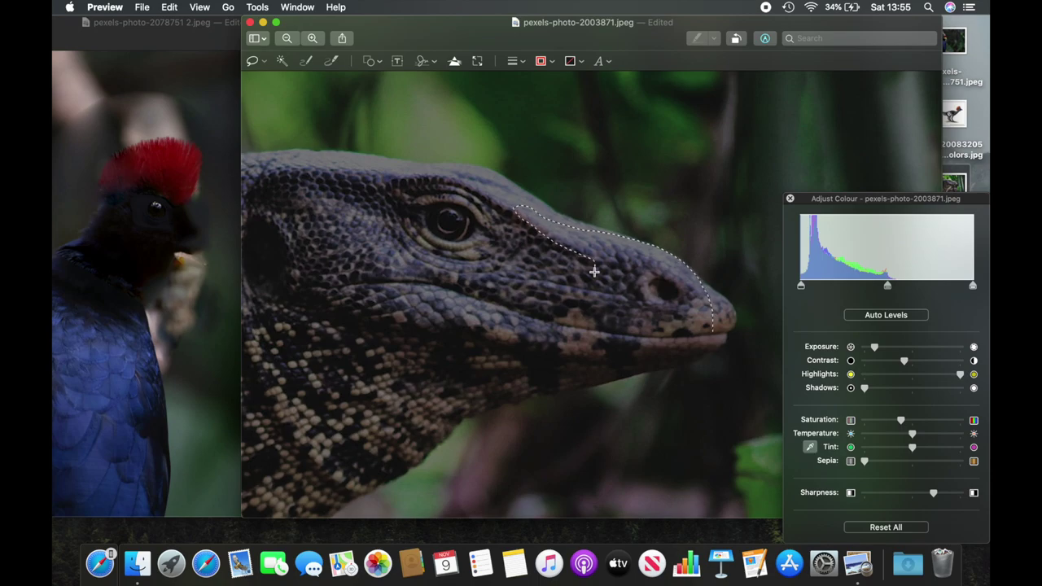
pyautogui.moveTo(594, 270); pyautogui.dragTo(461, 288)
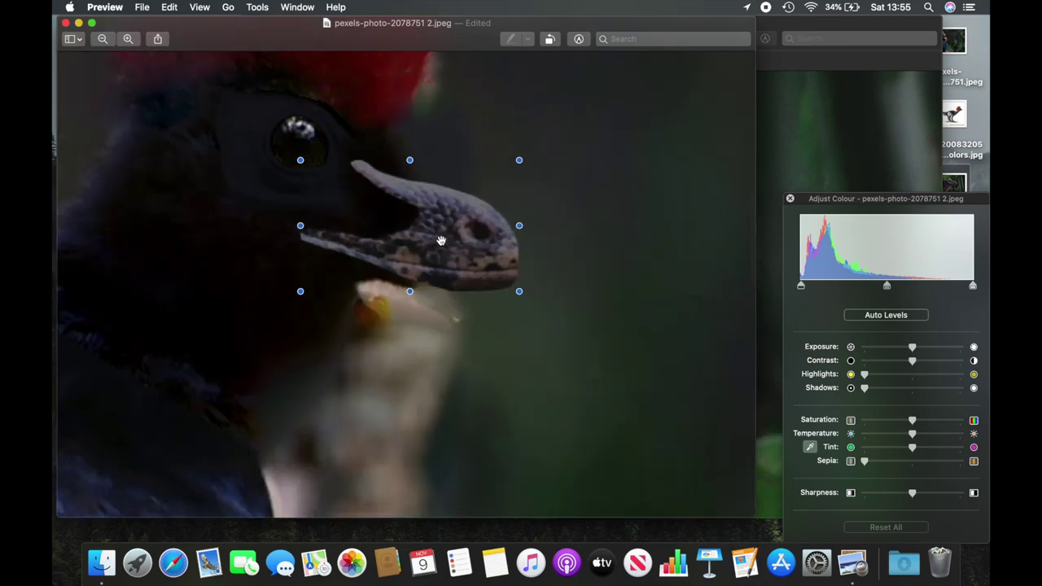
pyautogui.moveTo(471, 229); pyautogui.dragTo(479, 218)
pyautogui.moveTo(561, 174); pyautogui.dragTo(561, 170)
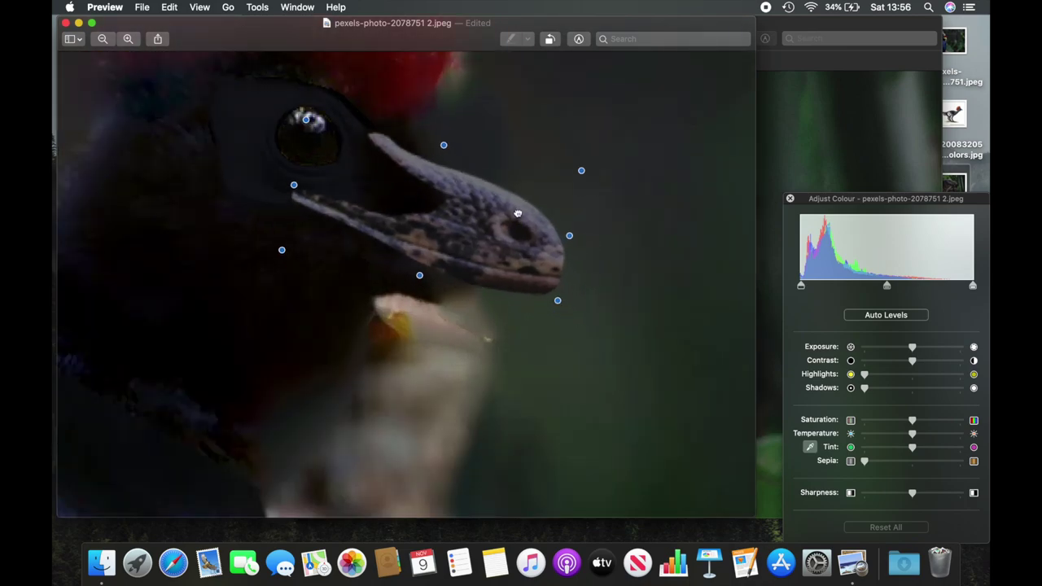
pyautogui.scroll(-5, 601, 222)
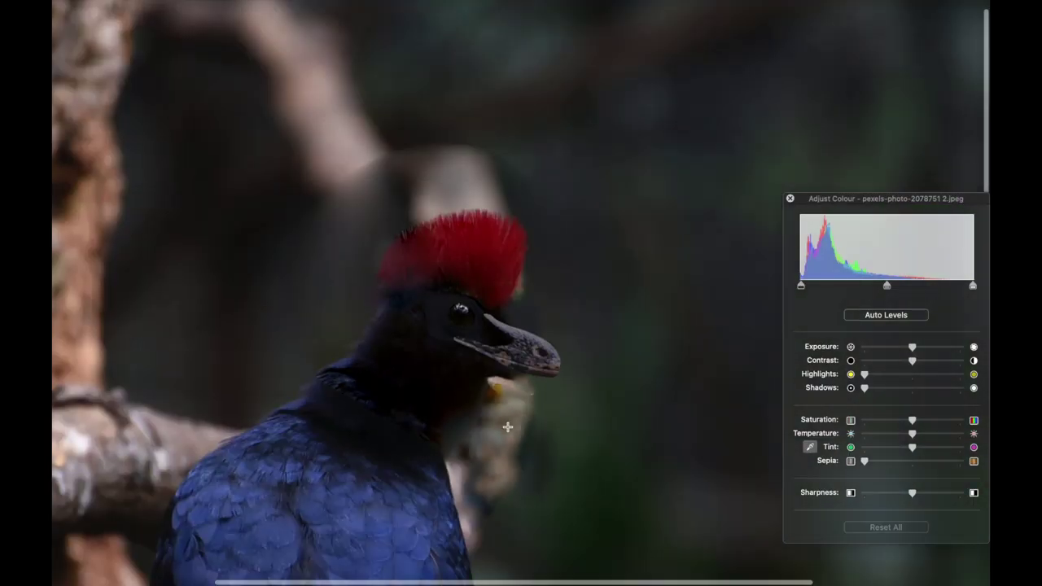
# Enlarge and tilt the bird's head
pyautogui.moveTo(446, 452); pyautogui.dragTo(488, 381)
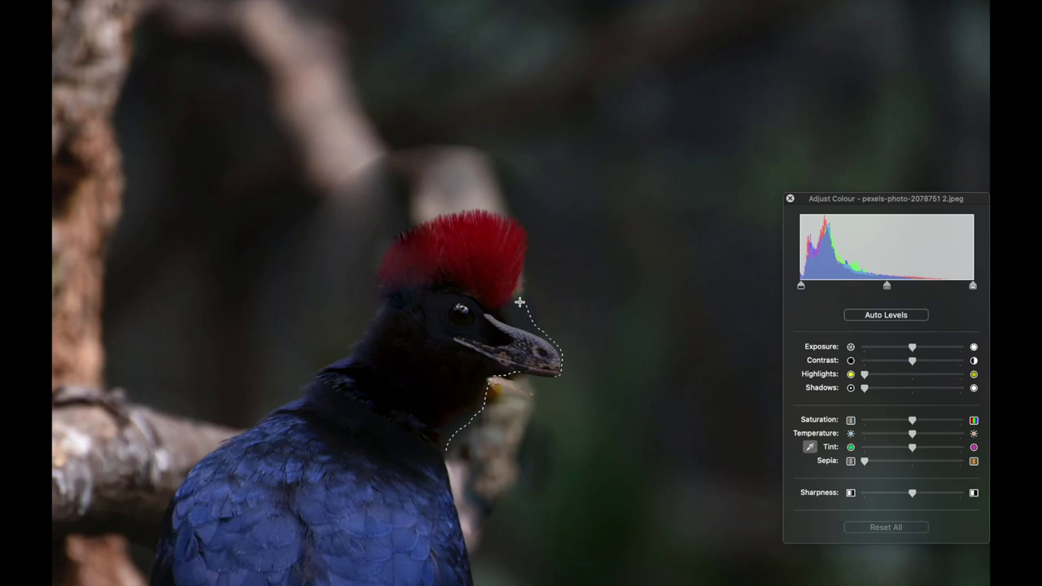
pyautogui.scroll(-3, 456, 325)
pyautogui.moveTo(560, 119); pyautogui.dragTo(579, 108)
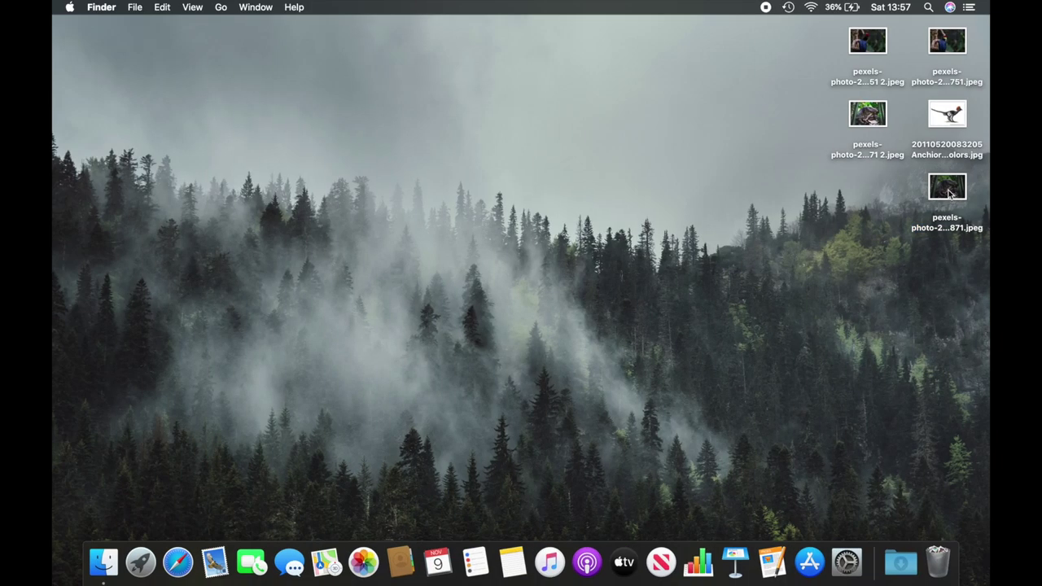
pyautogui.rightClick(868, 45)
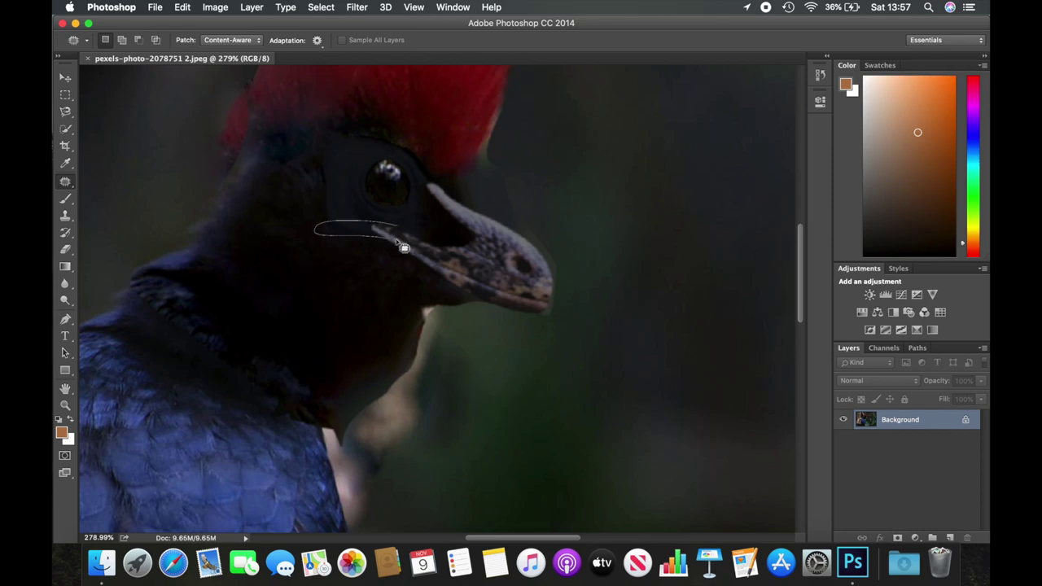
# Content-Aware patch the beak-to-eye strip and crest edge with nearby background
pyautogui.moveTo(472, 263); pyautogui.dragTo(365, 221)
pyautogui.moveTo(460, 256); pyautogui.dragTo(431, 211)
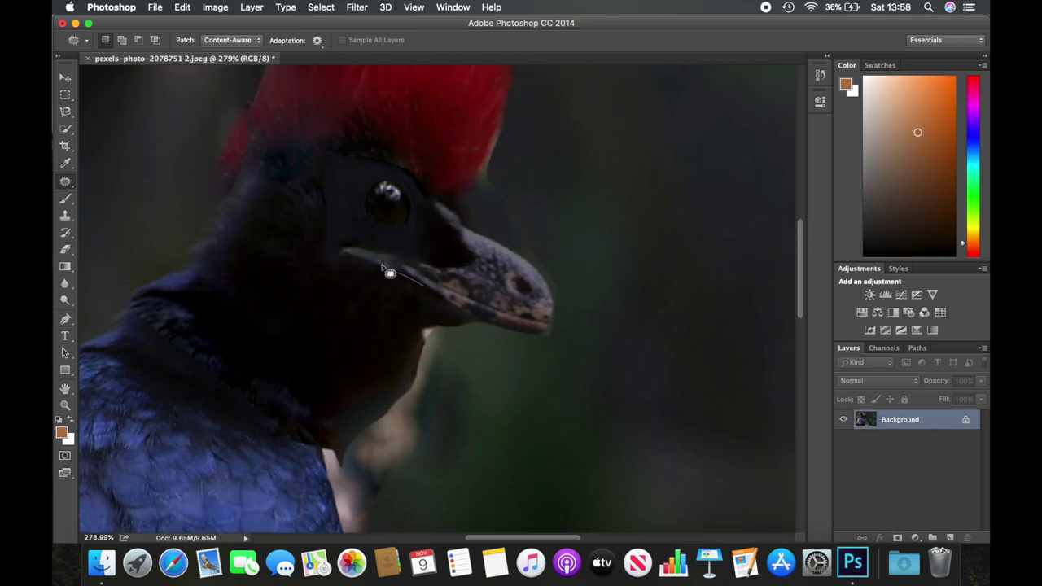
pyautogui.scroll(5, 329, 345)
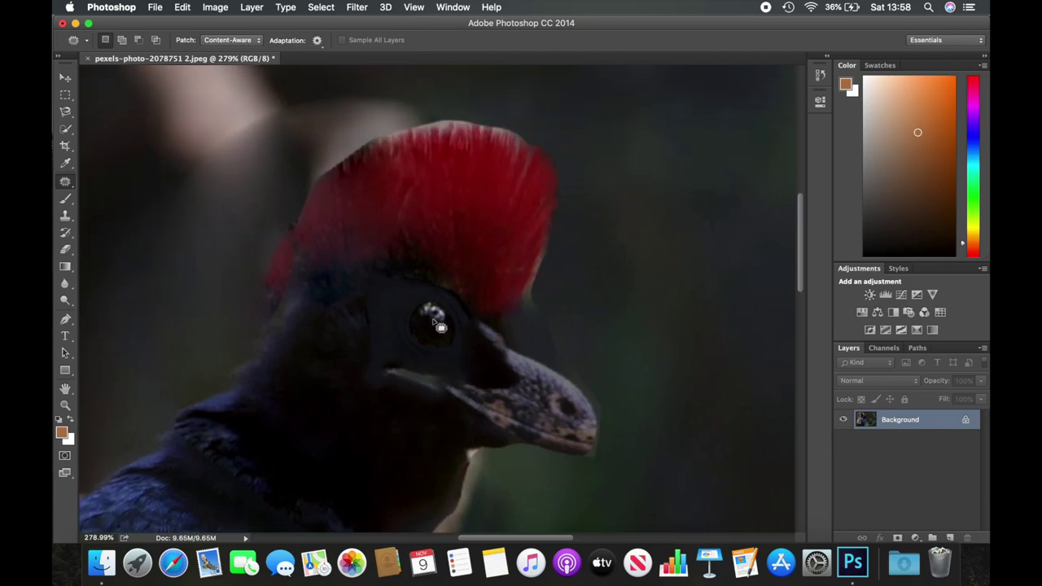
pyautogui.moveTo(503, 261); pyautogui.dragTo(530, 342)
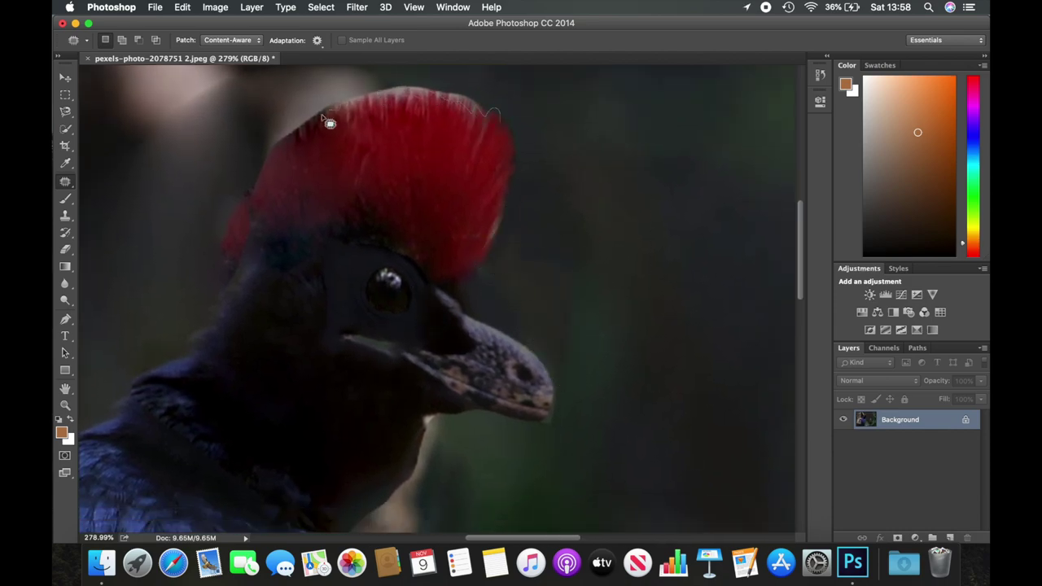
pyautogui.moveTo(234, 221); pyautogui.dragTo(244, 261)
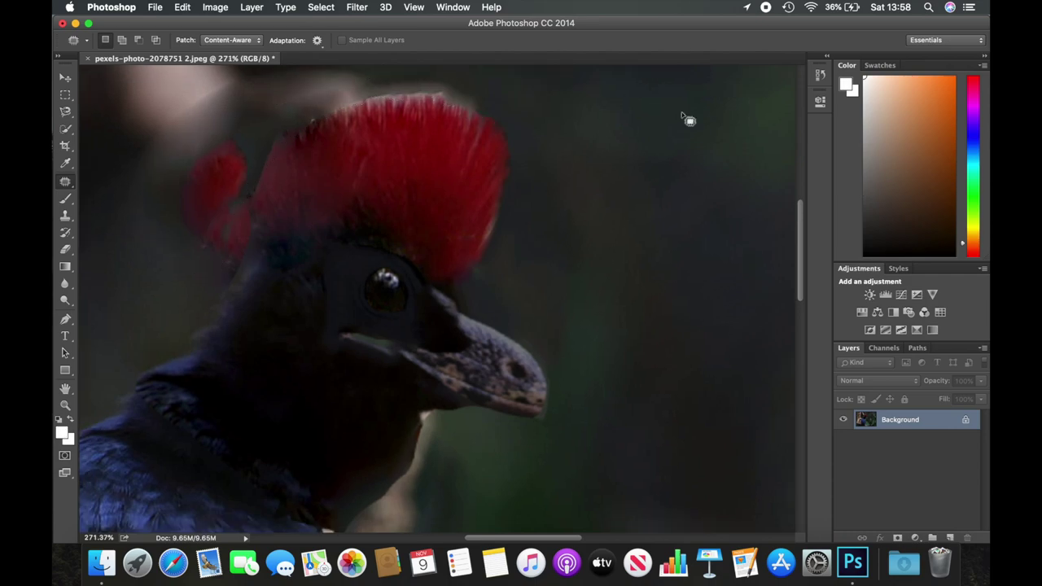
pyautogui.press('super+minus')
pyautogui.hscroll(3, 268, 173)
pyautogui.scroll(-2, 465, 205)
pyautogui.moveTo(418, 262); pyautogui.dragTo(353, 132)
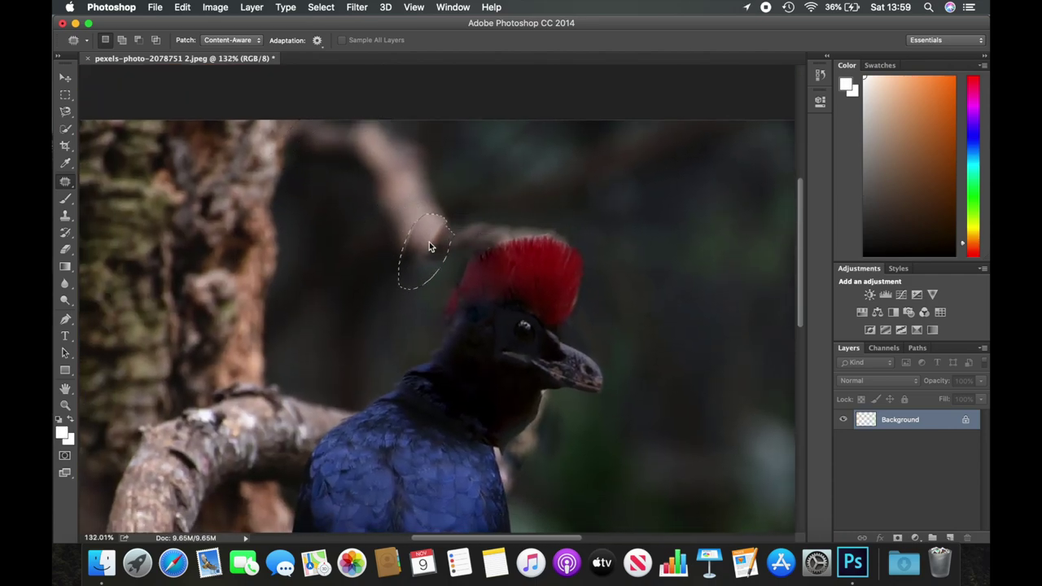
pyautogui.press('super+d')
pyautogui.scroll(-3, 431, 247)
pyautogui.hscroll(3, 431, 246)
# In Normal patch mode, fill left of the crest and the throat gap
pyautogui.click(230, 40)
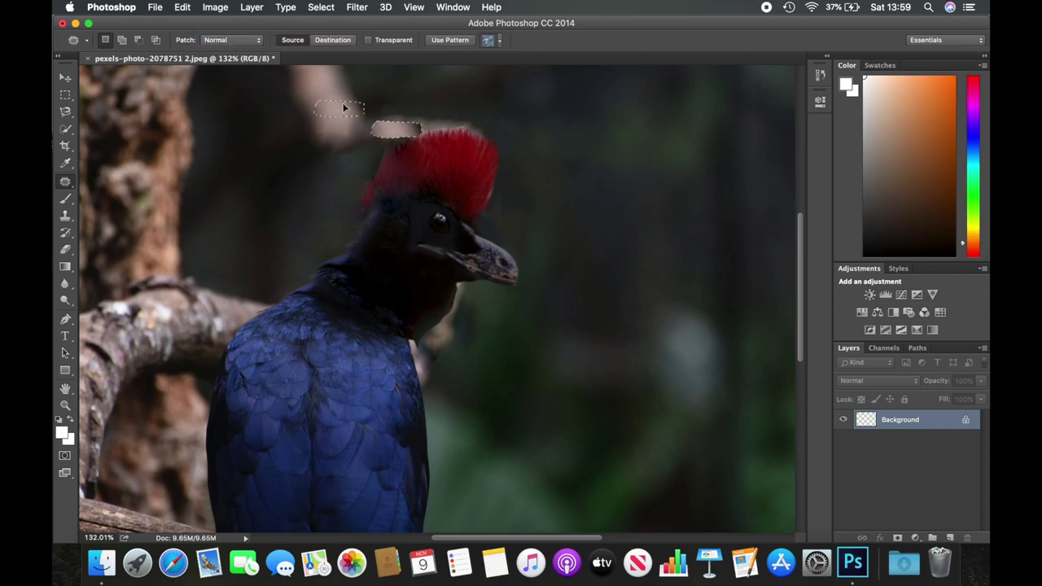
pyautogui.press('super+d')
pyautogui.scroll(3, 431, 84)
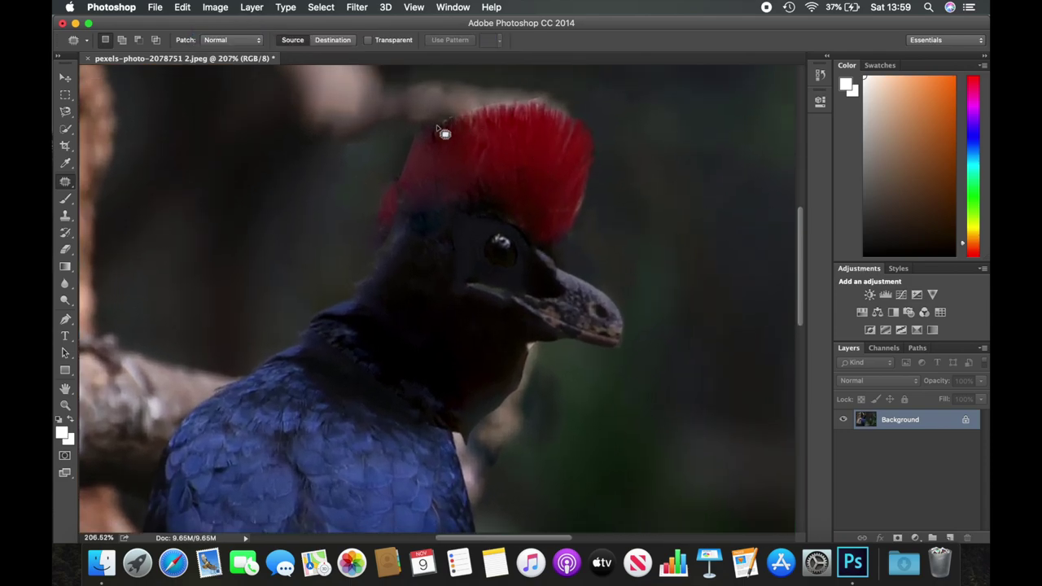
pyautogui.moveTo(449, 128); pyautogui.dragTo(521, 148)
pyautogui.scroll(3, 520, 149)
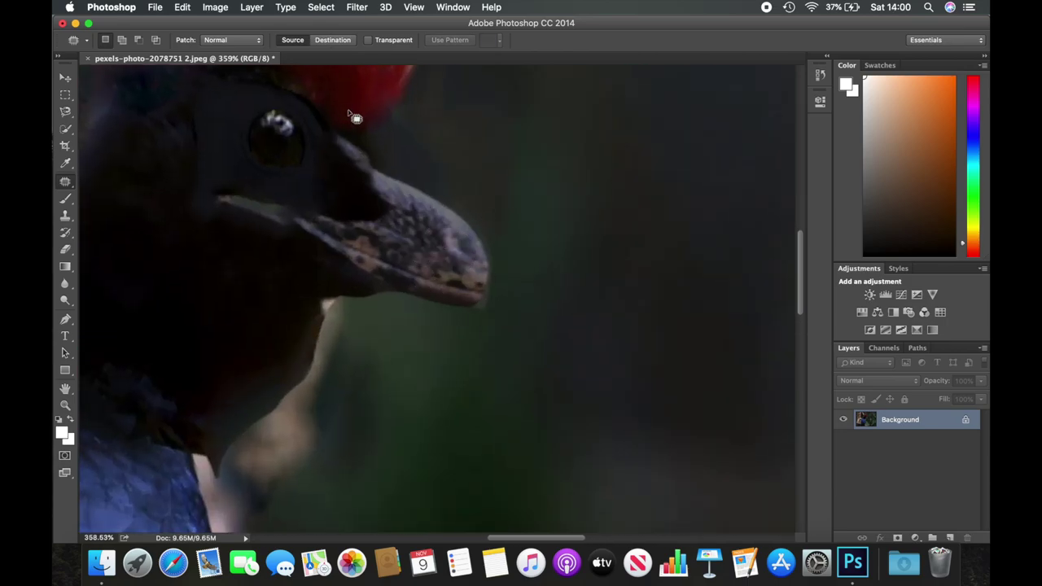
pyautogui.hscroll(-5, 355, 119)
pyautogui.scroll(-2, 277, 171)
pyautogui.moveTo(449, 409)
pyautogui.mouseDown()
pyautogui.moveTo(383, 399)
pyautogui.moveTo(582, 460)
pyautogui.mouseUp()
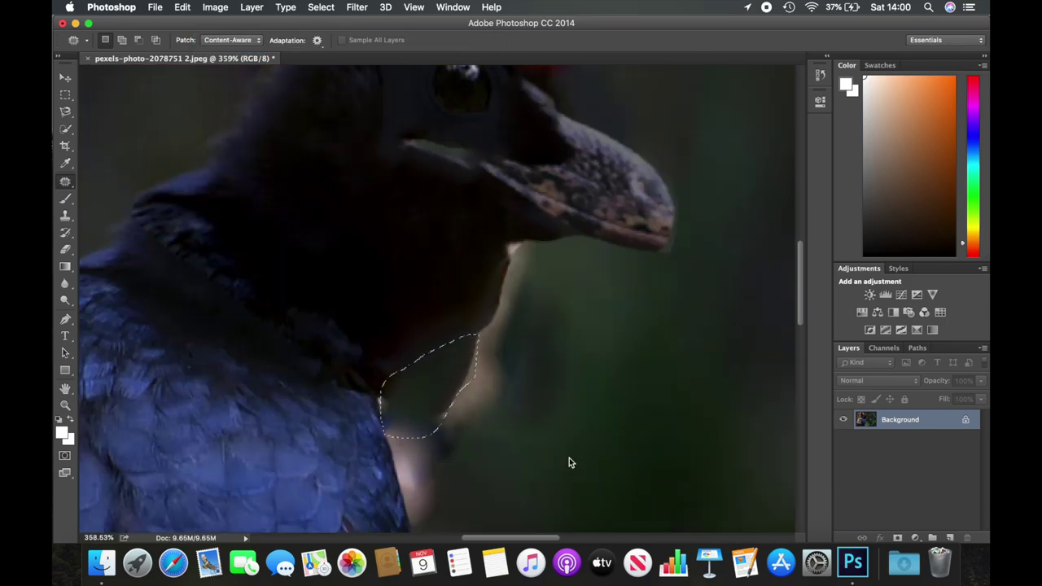
pyautogui.scroll(-5, 566, 368)
pyautogui.hotkey('ctrl', 'd')
# Save the retouched bird image as a JPEG
pyautogui.scroll(-3, 566, 368)
pyautogui.hotkey('ctrl', 's')
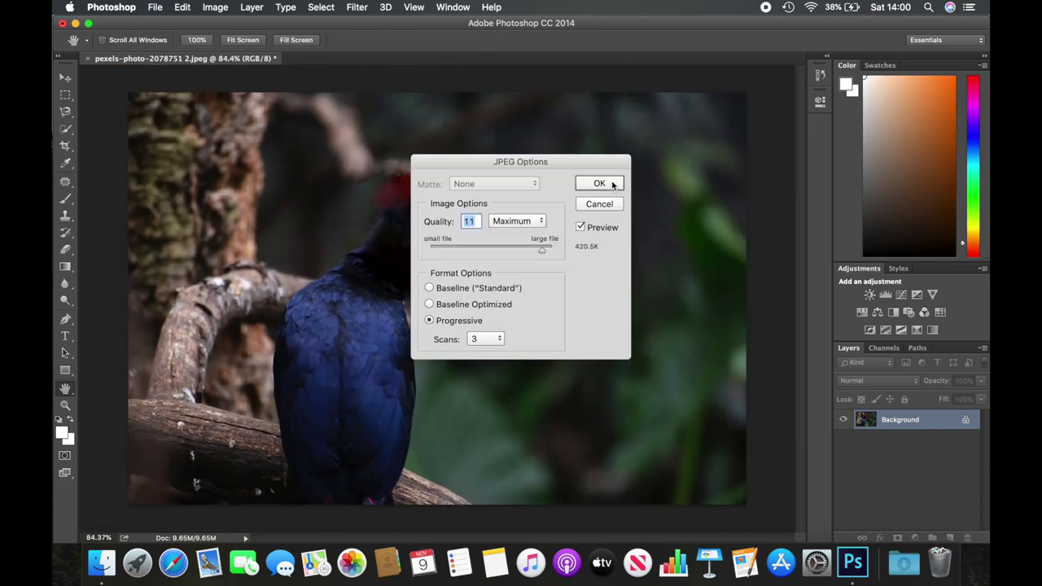
pyautogui.click(599, 184)
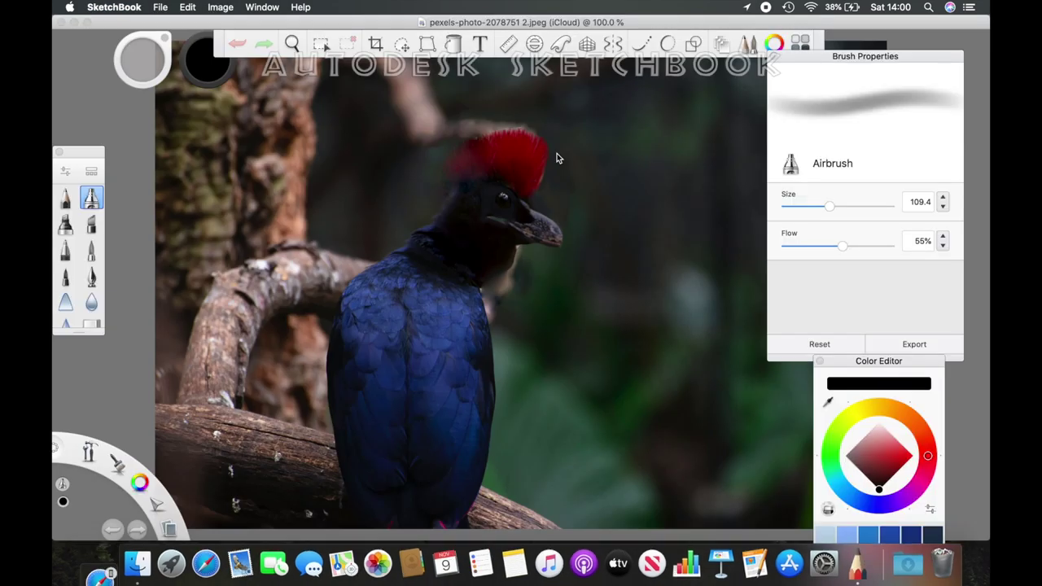
# In SketchBook, select the Smear brush and reduce its size to 48.4
pyautogui.scroll(5, 557, 157)
pyautogui.click(66, 301)
pyautogui.moveTo(831, 206); pyautogui.dragTo(811, 206)
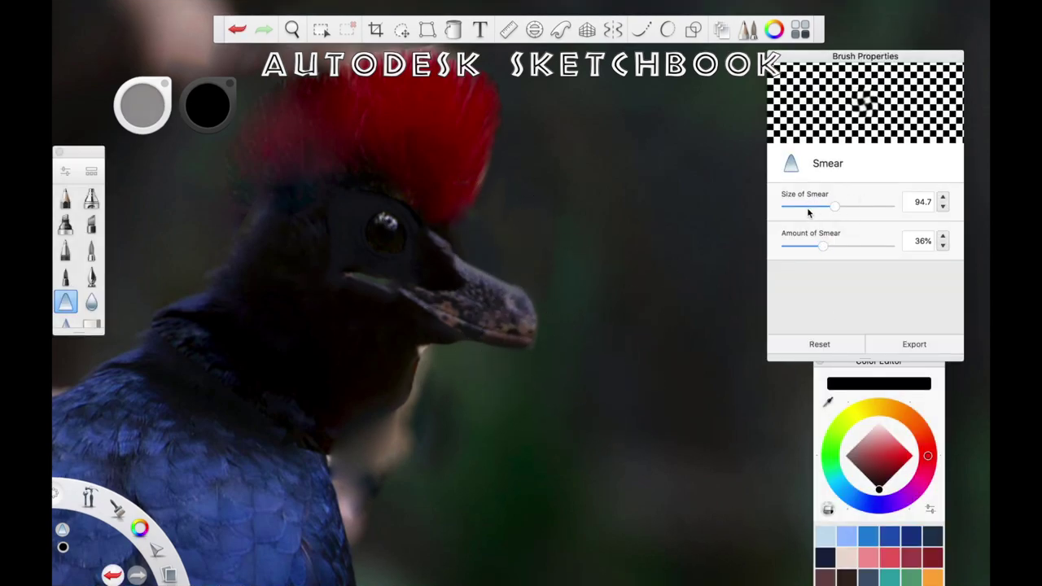
# Resize the smear brush to 62.2 and smear the crest's right edge into streaks
pyautogui.moveTo(811, 206); pyautogui.dragTo(801, 206)
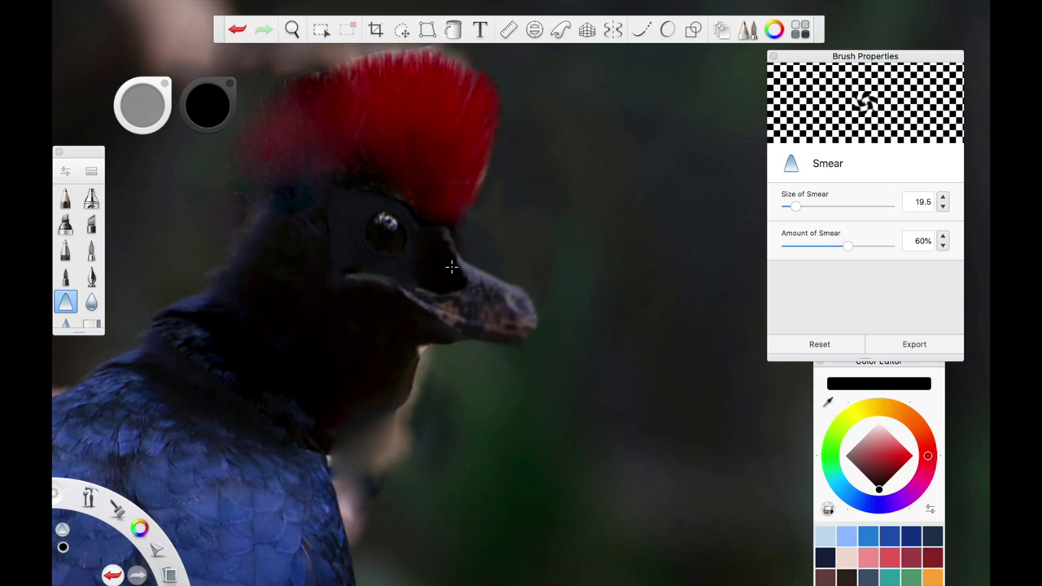
pyautogui.scroll(2, 432, 301)
pyautogui.moveTo(400, 360); pyautogui.dragTo(356, 397)
pyautogui.scroll(3, 302, 296)
pyautogui.scroll(2, 400, 109)
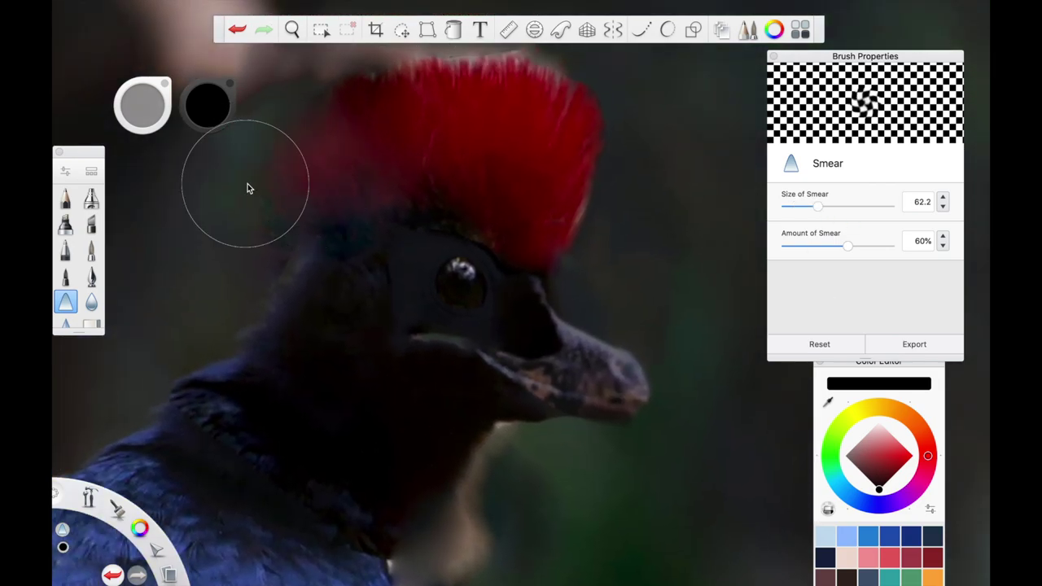
pyautogui.moveTo(481, 128); pyautogui.dragTo(691, 140)
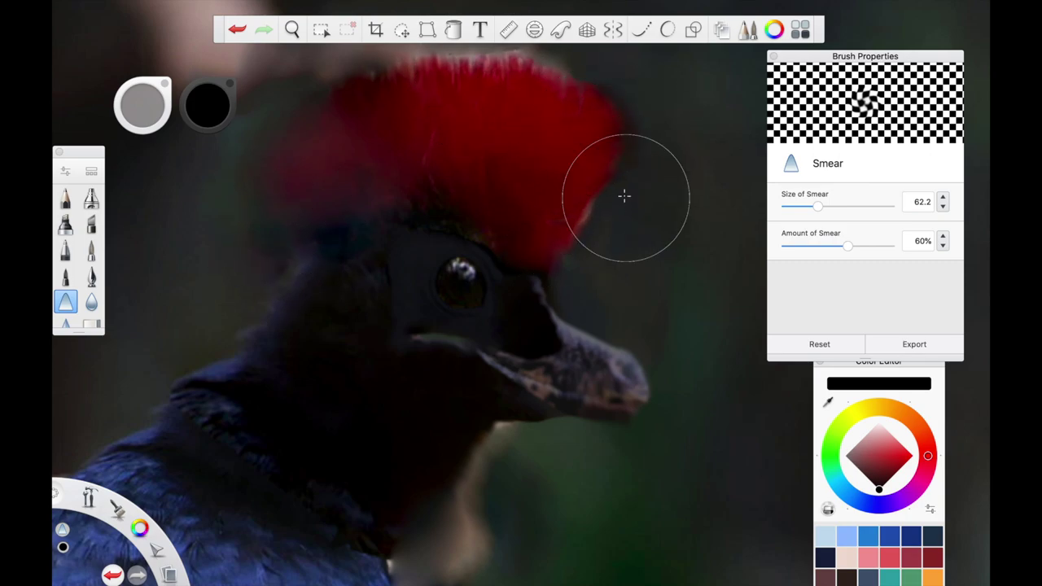
# Soften the crest's lower-right edge near the eye with a 20.8 smear, then resize to 47.1
pyautogui.moveTo(565, 84); pyautogui.dragTo(496, 256)
pyautogui.moveTo(560, 260); pyautogui.dragTo(526, 304)
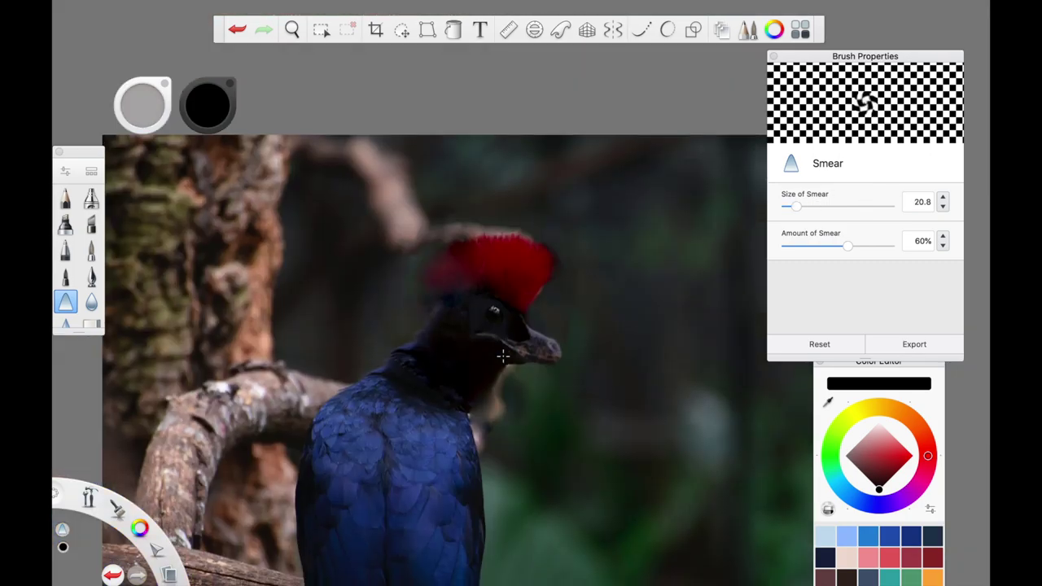
pyautogui.moveTo(796, 206); pyautogui.dragTo(810, 206)
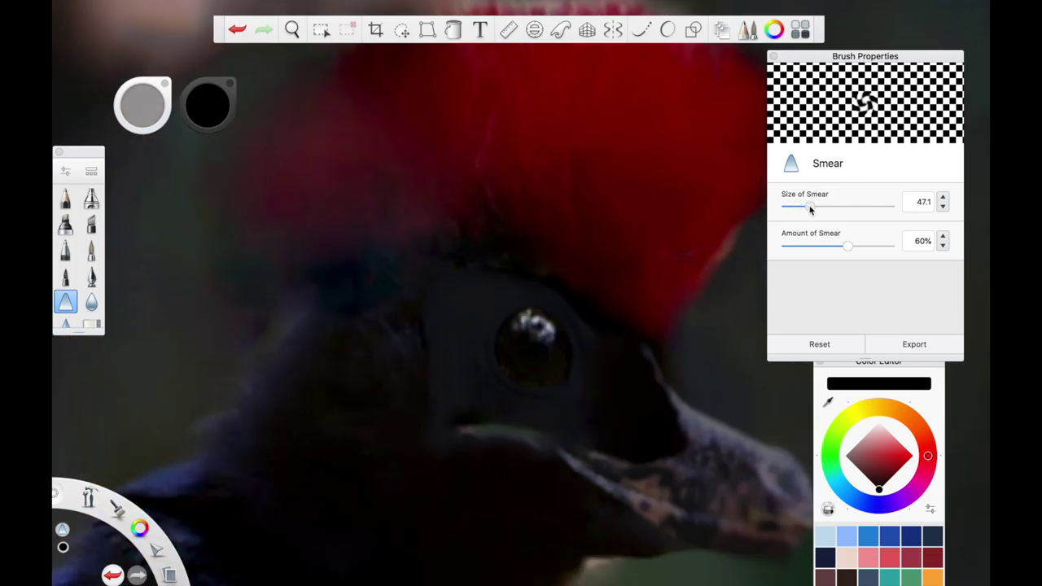
pyautogui.scroll(-3, 491, 198)
pyautogui.scroll(5, 521, 288)
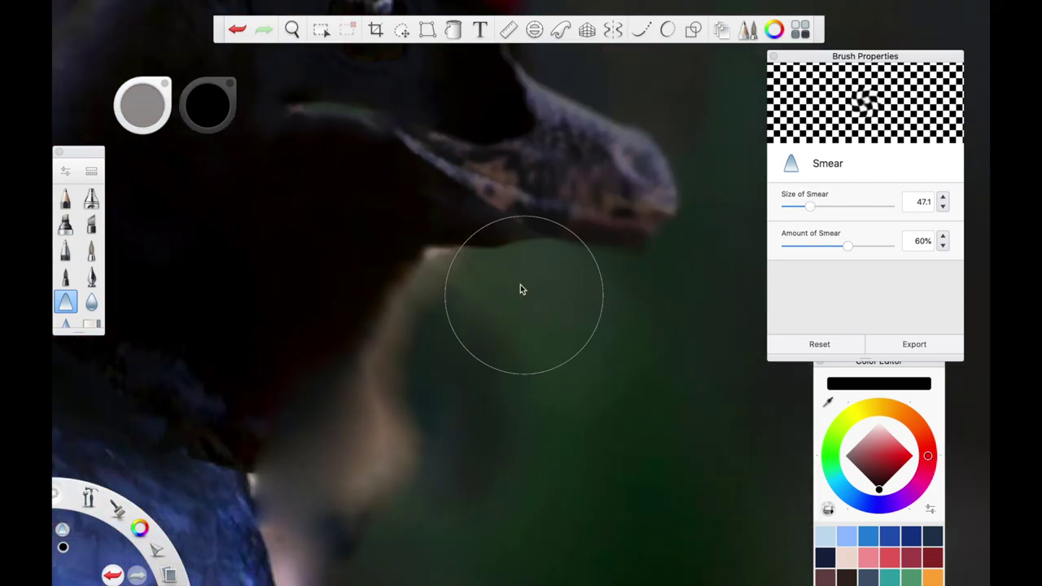
pyautogui.scroll(2, 549, 214)
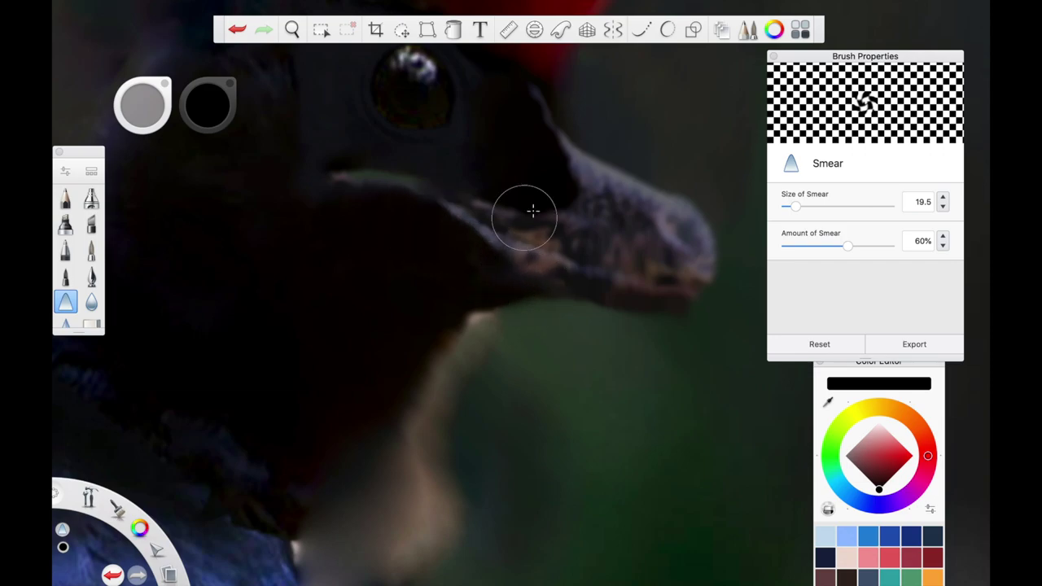
pyautogui.scroll(-5, 586, 179)
pyautogui.scroll(3, 570, 220)
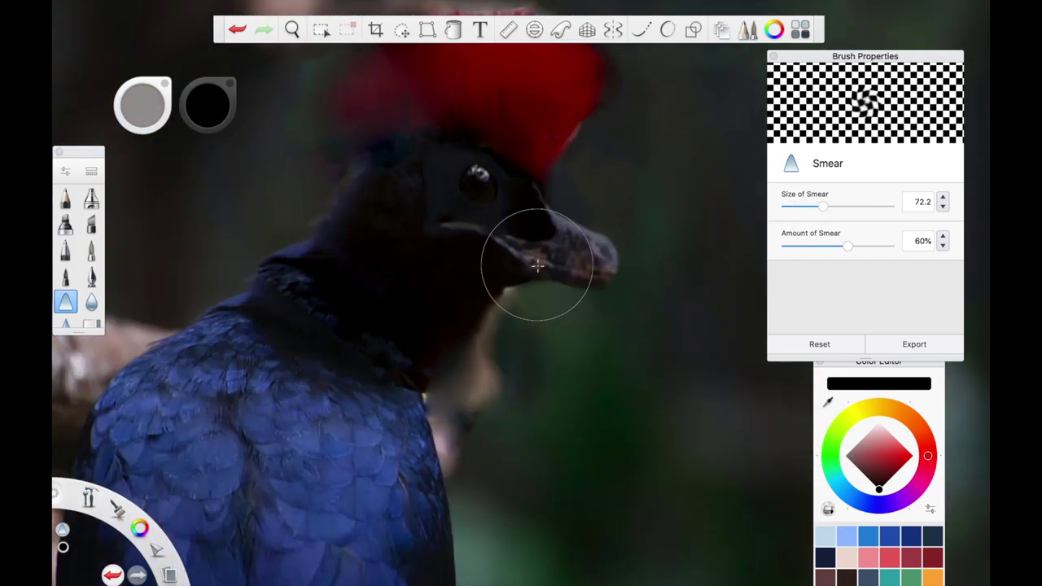
pyautogui.scroll(3, 580, 326)
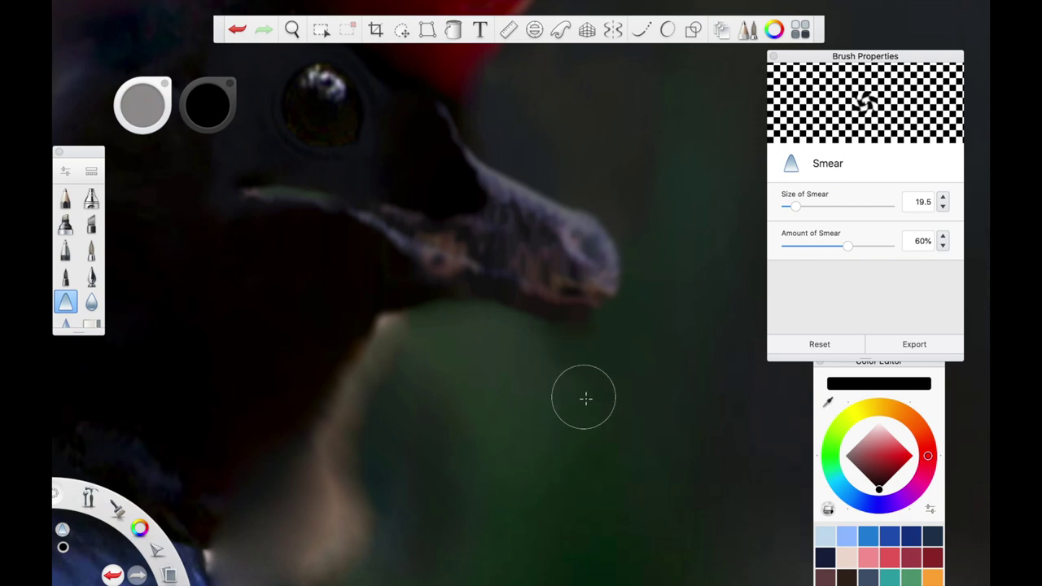
pyautogui.scroll(-5, 574, 388)
pyautogui.scroll(3, 384, 163)
# Choose the Feathery shape brush from the Brush Library
pyautogui.click(65, 171)
pyautogui.scroll(-3, 236, 277)
pyautogui.click(197, 281)
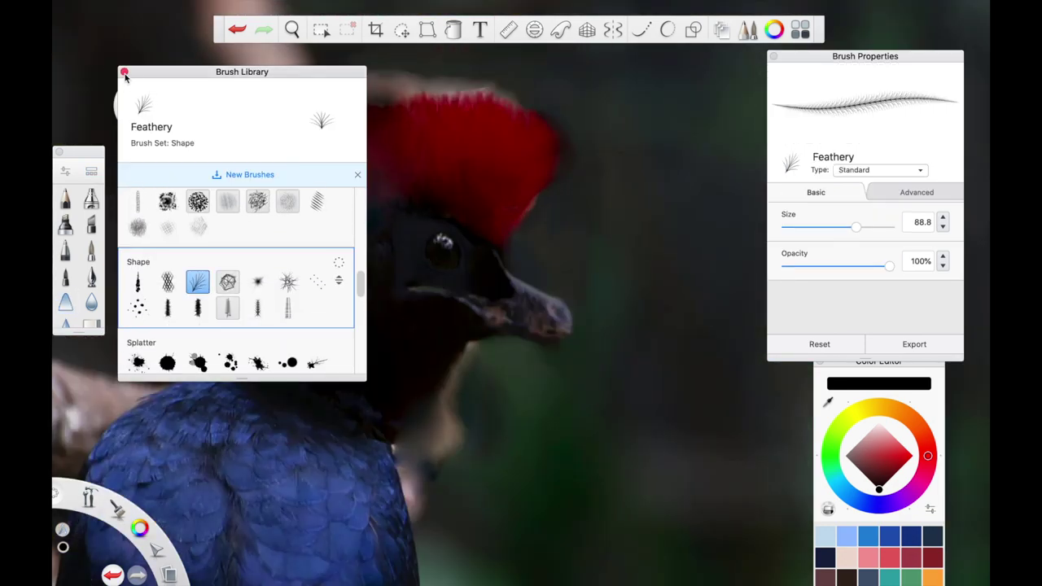
# Paint bright red feathery strands over the crest, undo one, and lower opacity to 19%
pyautogui.click(125, 73)
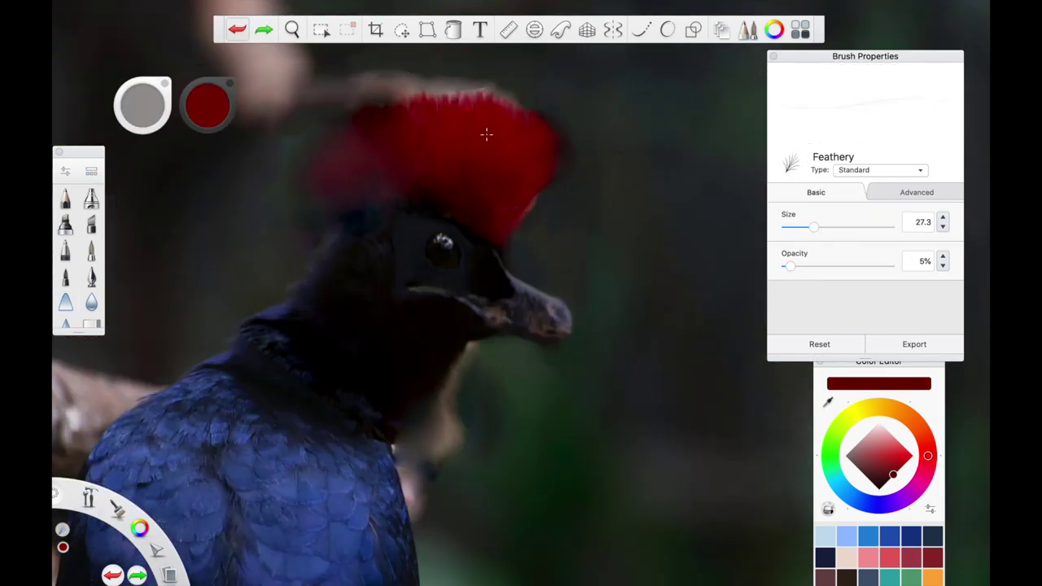
pyautogui.scroll(5, 481, 149)
pyautogui.scroll(-3, 402, 131)
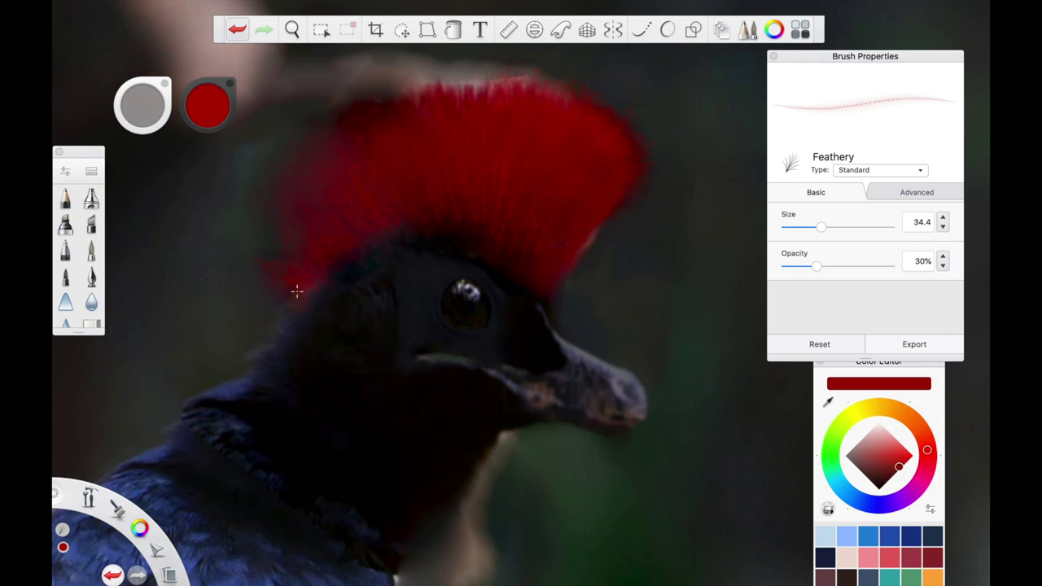
pyautogui.click(904, 458)
pyautogui.hotkey('ctrl', 'z')
pyautogui.moveTo(816, 267); pyautogui.dragTo(806, 269)
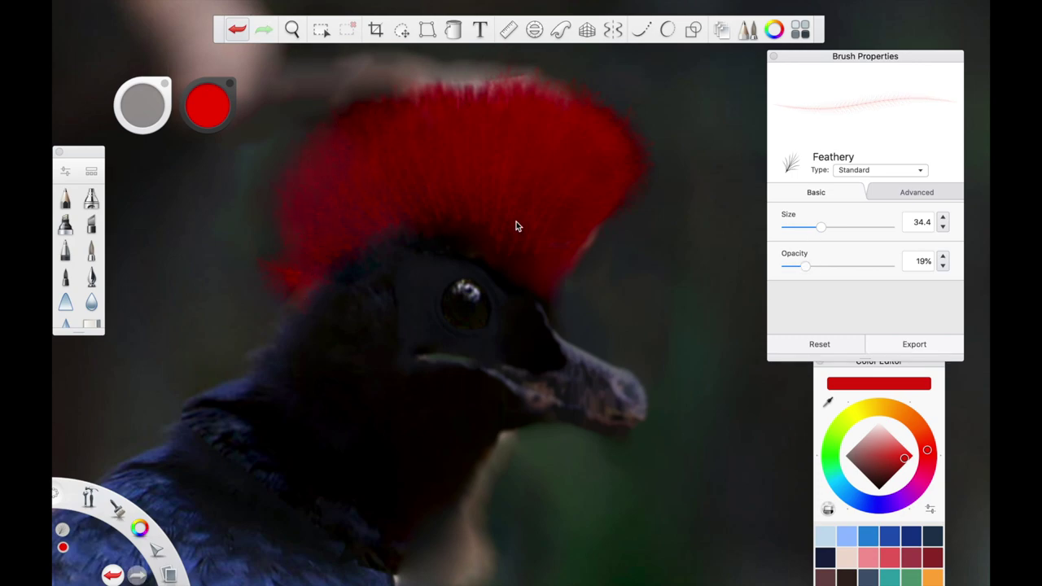
pyautogui.scroll(-3, 524, 235)
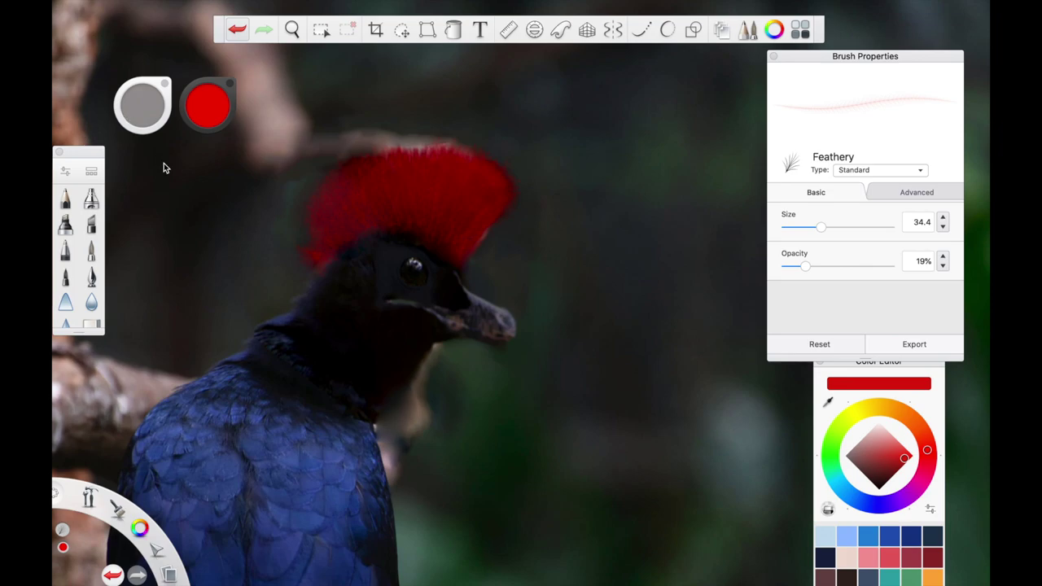
pyautogui.click(65, 302)
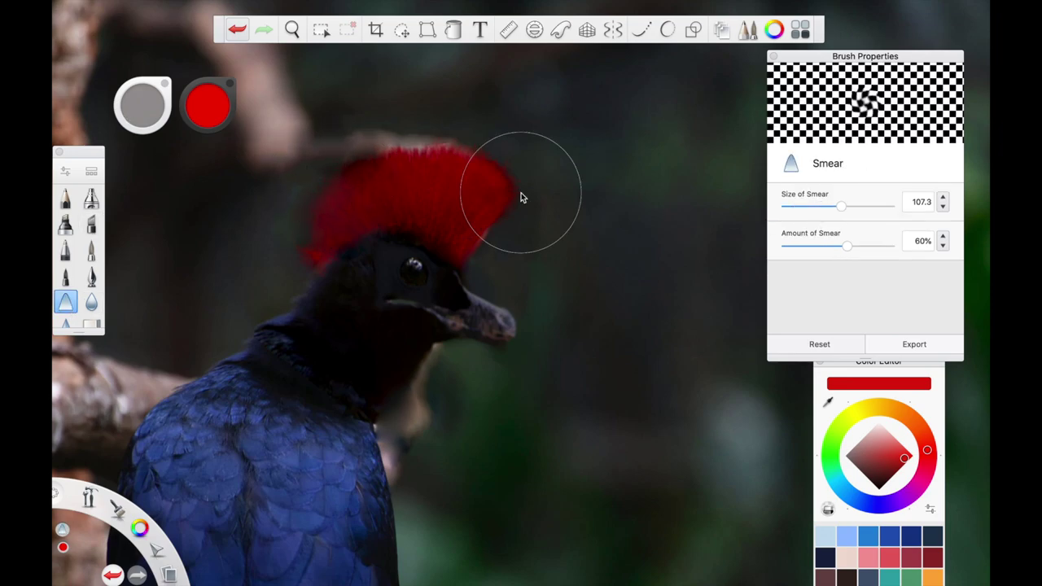
# Set the smear brush to 81% strength and halve its size
pyautogui.scroll(2, 440, 281)
pyautogui.moveTo(841, 205); pyautogui.dragTo(832, 205)
pyautogui.click(869, 245)
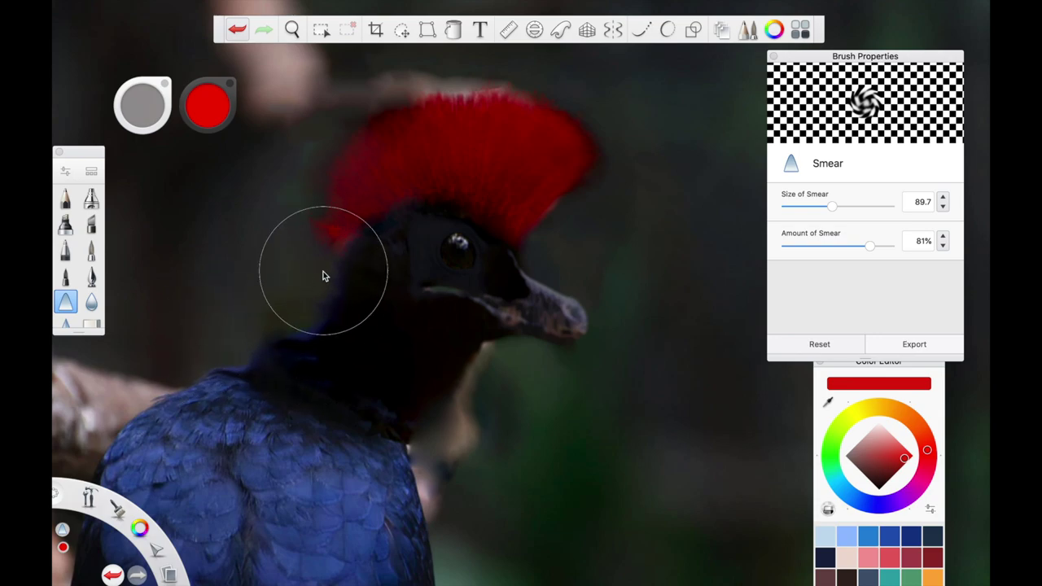
pyautogui.press('[')
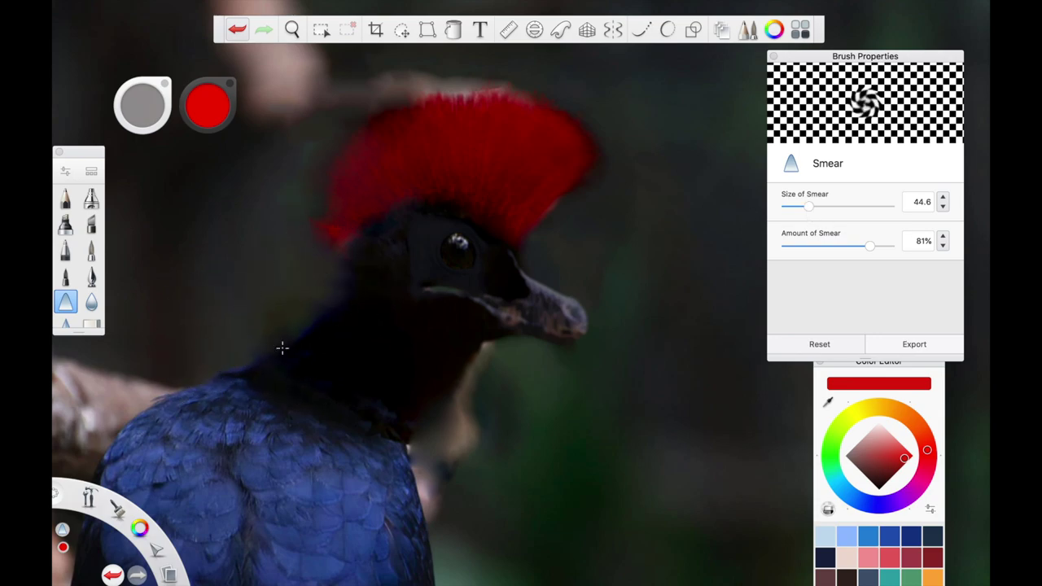
pyautogui.scroll(-3, 404, 437)
pyautogui.scroll(5, 390, 356)
# Airbrush light grey strokes along the neck at size 19.2 and 11% flow
pyautogui.click(92, 198)
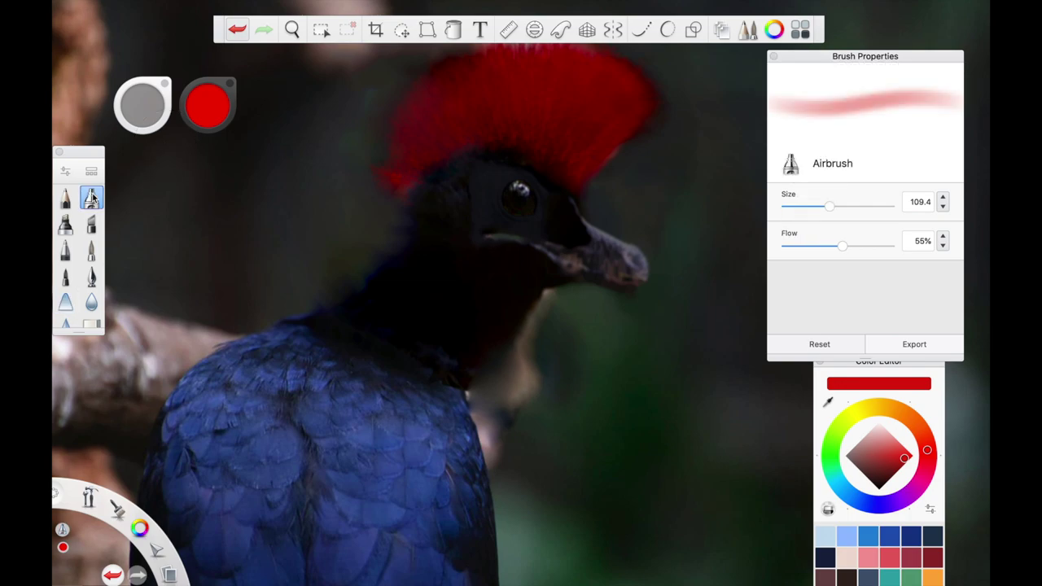
pyautogui.keyDown('alt'); pyautogui.click(347, 276); pyautogui.keyUp('alt')
pyautogui.scroll(-3, 385, 160)
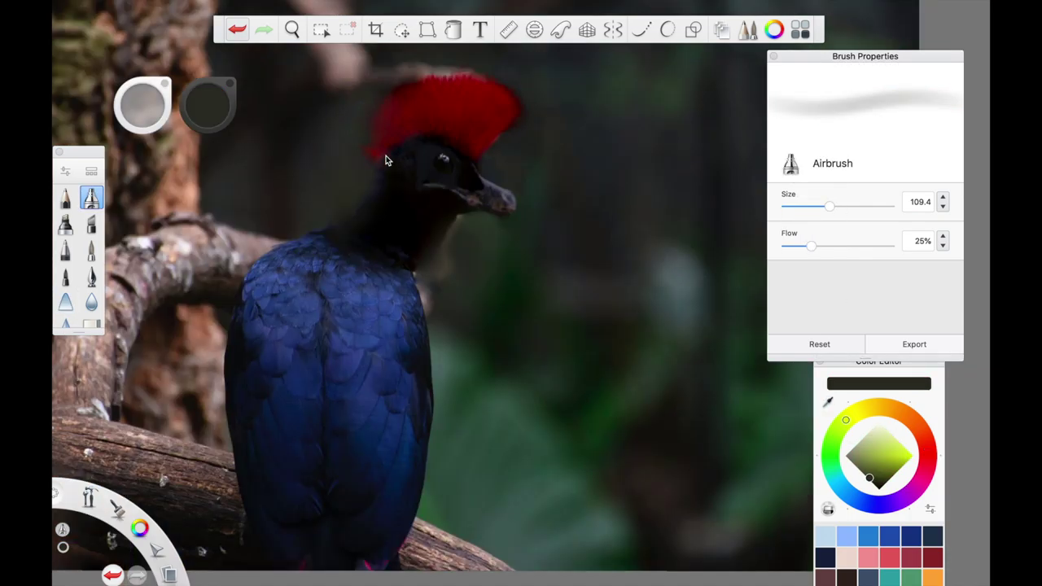
pyautogui.scroll(5, 449, 272)
pyautogui.keyDown('alt'); pyautogui.click(345, 344); pyautogui.keyUp('alt')
pyautogui.moveTo(829, 206); pyautogui.dragTo(788, 206)
pyautogui.moveTo(346, 356)
pyautogui.mouseDown()
pyautogui.moveTo(451, 247)
pyautogui.moveTo(505, 155)
pyautogui.mouseUp()
pyautogui.moveTo(788, 206); pyautogui.dragTo(800, 205)
pyautogui.scroll(-3, 486, 372)
pyautogui.scroll(5, 486, 372)
pyautogui.moveTo(811, 246); pyautogui.dragTo(797, 246)
pyautogui.moveTo(542, 329)
pyautogui.mouseDown()
pyautogui.moveTo(437, 433)
pyautogui.moveTo(535, 337)
pyautogui.moveTo(473, 458)
pyautogui.mouseUp()
# Add a light airbrush stroke above the crest
pyautogui.scroll(-4, 472, 459)
pyautogui.moveTo(402, 135); pyautogui.dragTo(382, 139)
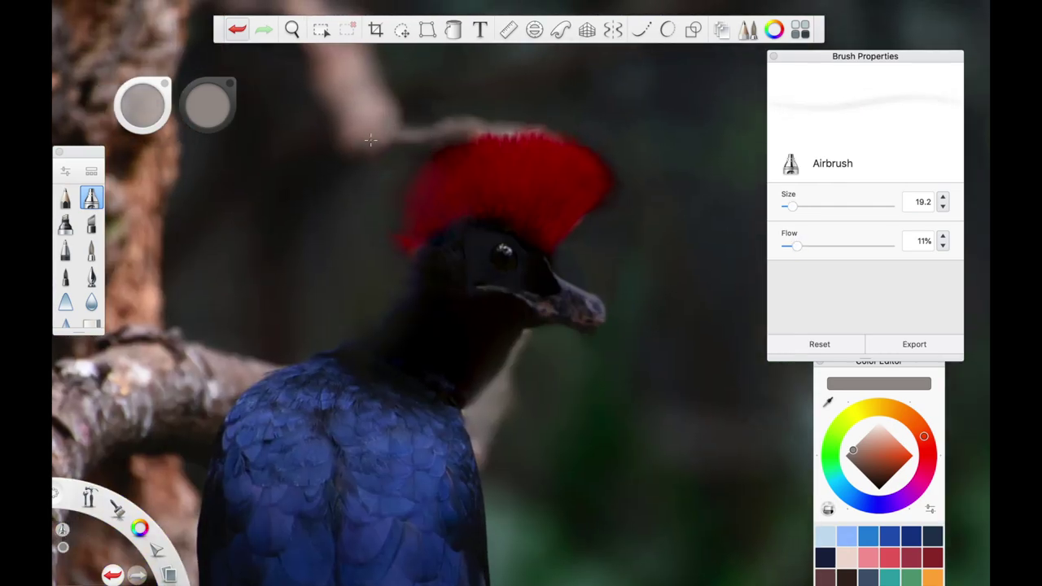
pyautogui.scroll(-4, 510, 270)
pyautogui.scroll(3, 613, 312)
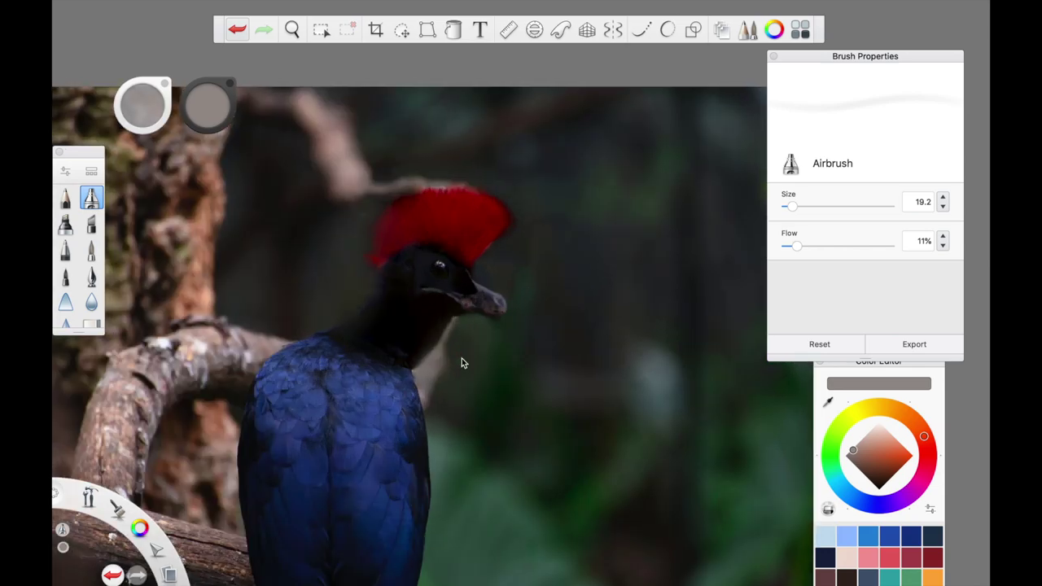
pyautogui.scroll(4, 381, 260)
# Sample black from the bird's head and set the airbrush to size 5.0, 10% flow
pyautogui.keyDown('alt'); pyautogui.click(381, 260); pyautogui.keyUp('alt')
pyautogui.scroll(-3, 463, 213)
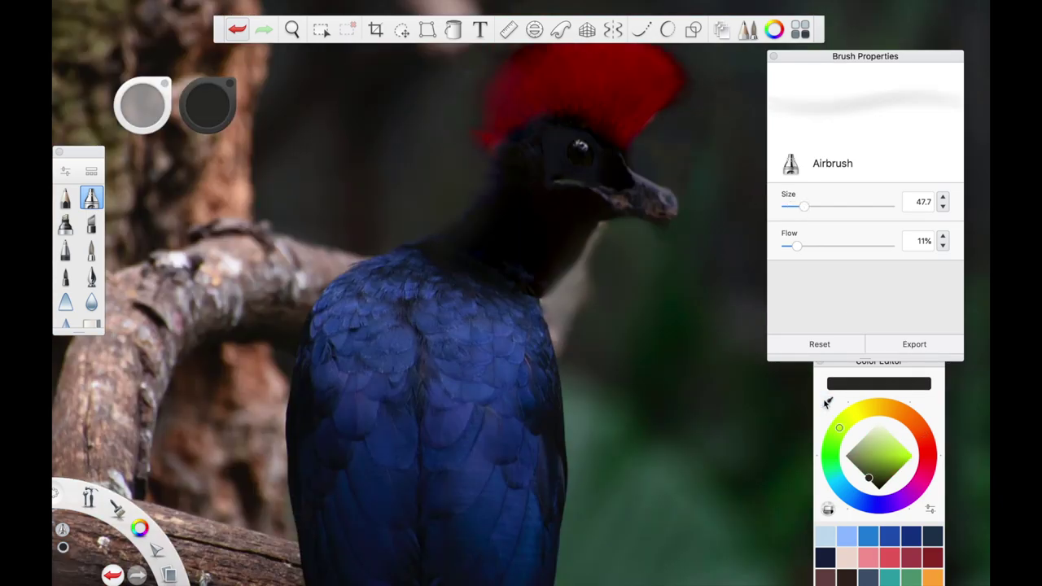
pyautogui.keyDown('alt'); pyautogui.click(435, 269); pyautogui.keyUp('alt')
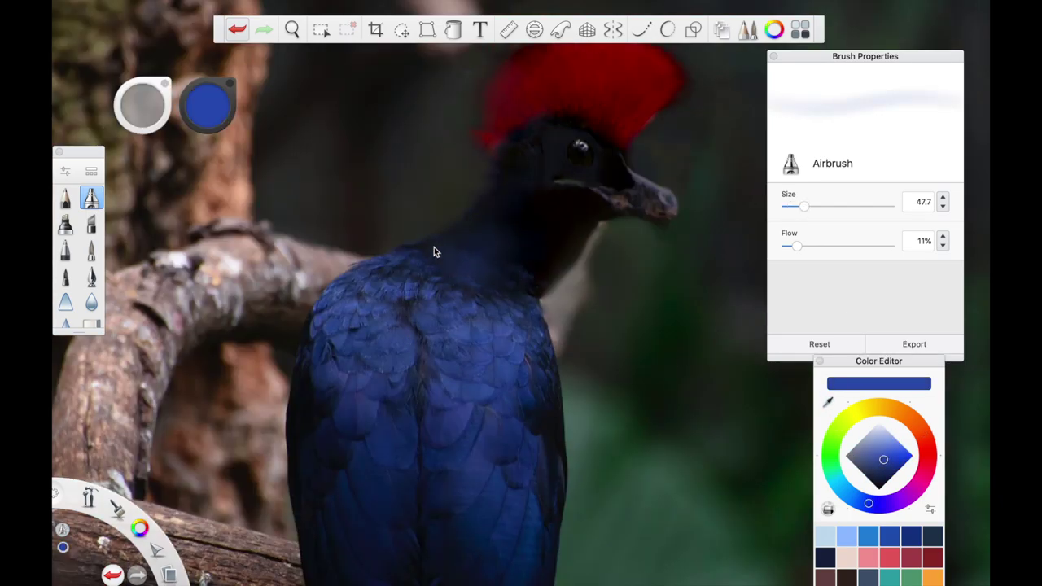
pyautogui.scroll(-3, 523, 244)
pyautogui.keyDown('alt'); pyautogui.click(561, 167); pyautogui.keyUp('alt')
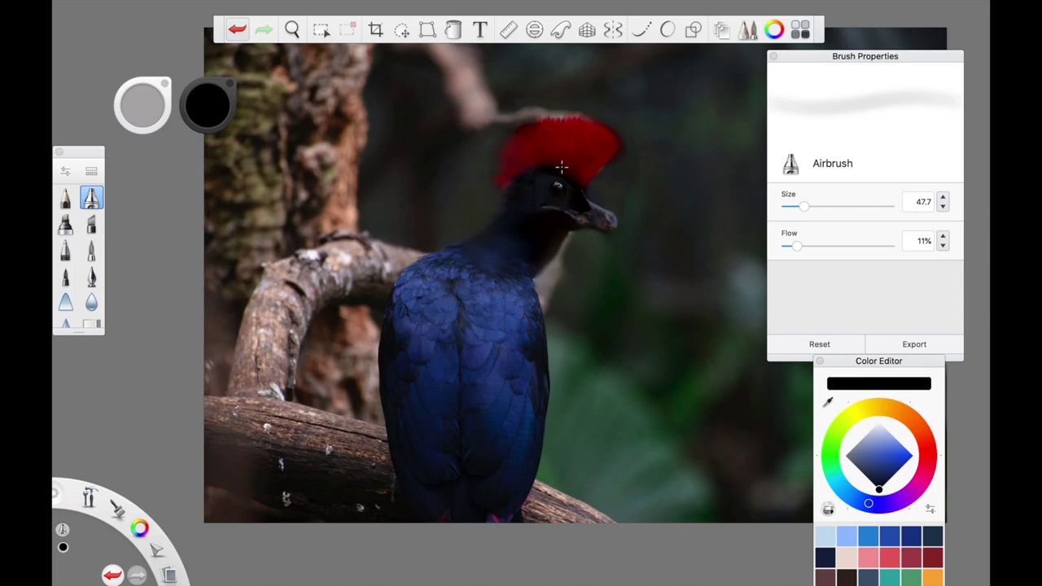
pyautogui.scroll(4, 506, 190)
pyautogui.moveTo(804, 206); pyautogui.dragTo(786, 206)
pyautogui.moveTo(796, 246); pyautogui.dragTo(804, 248)
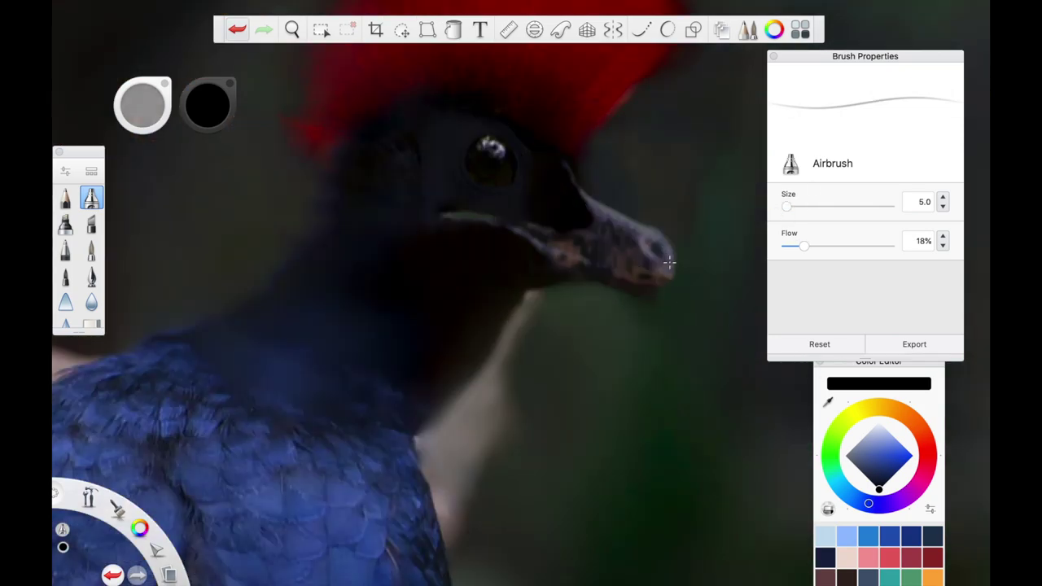
pyautogui.scroll(1, 669, 262)
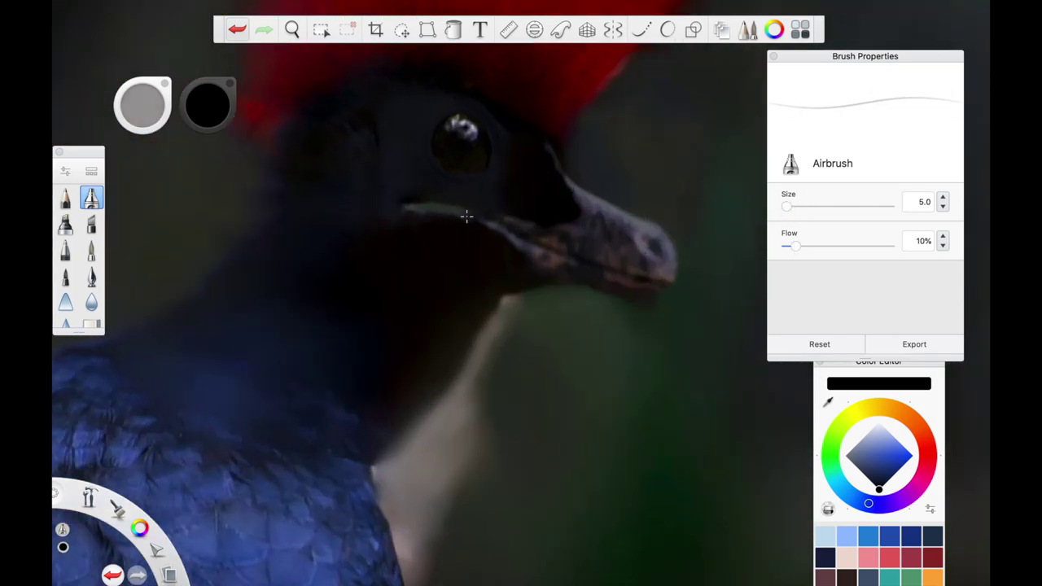
pyautogui.scroll(-3, 424, 198)
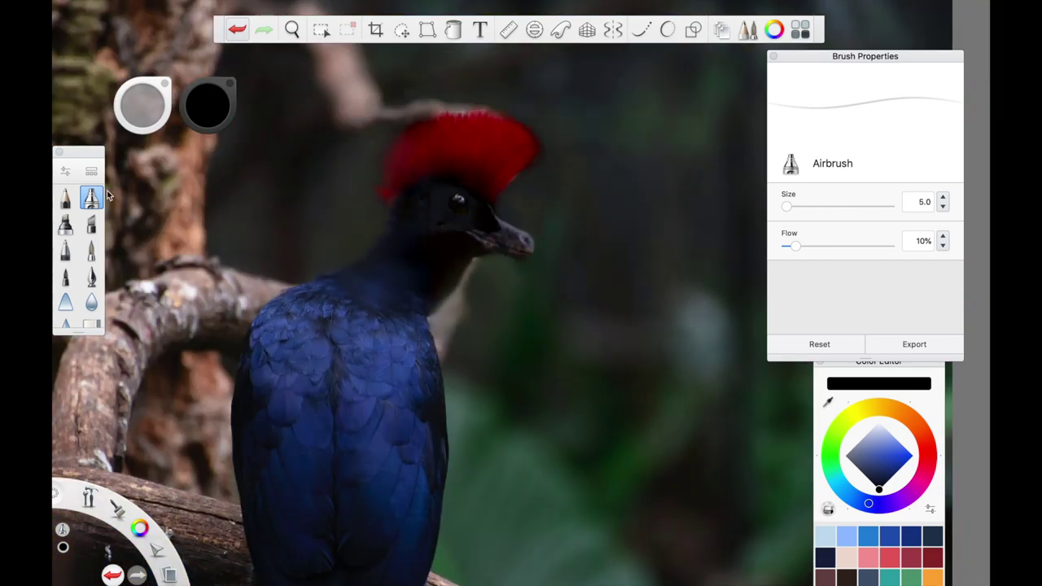
# Choose the Feathery brush with blue as the painting colour
pyautogui.click(92, 170)
pyautogui.click(198, 279)
pyautogui.click(876, 468)
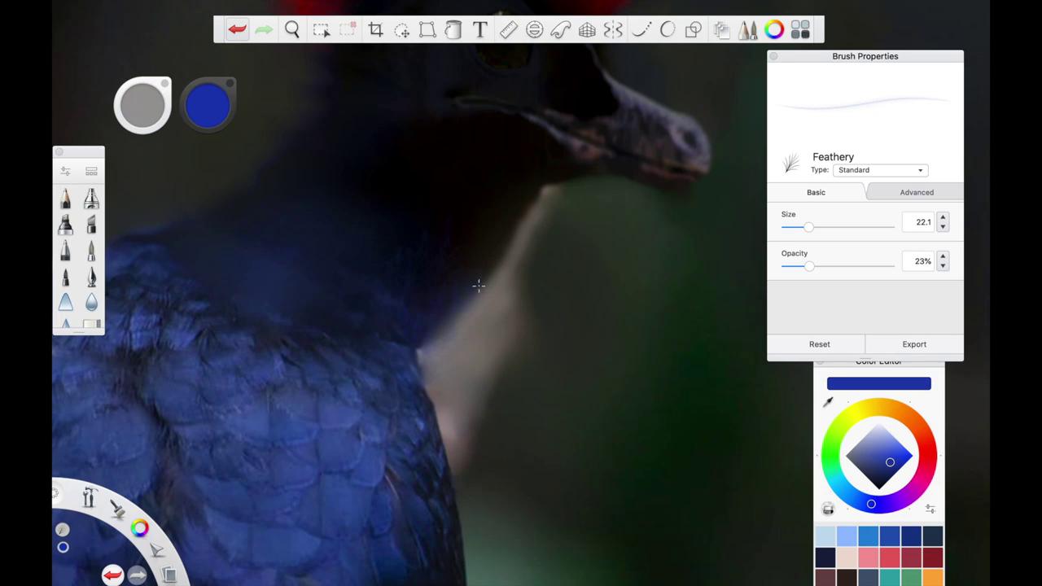
pyautogui.hscroll(-2, 437, 325)
pyautogui.hscroll(-3, 494, 251)
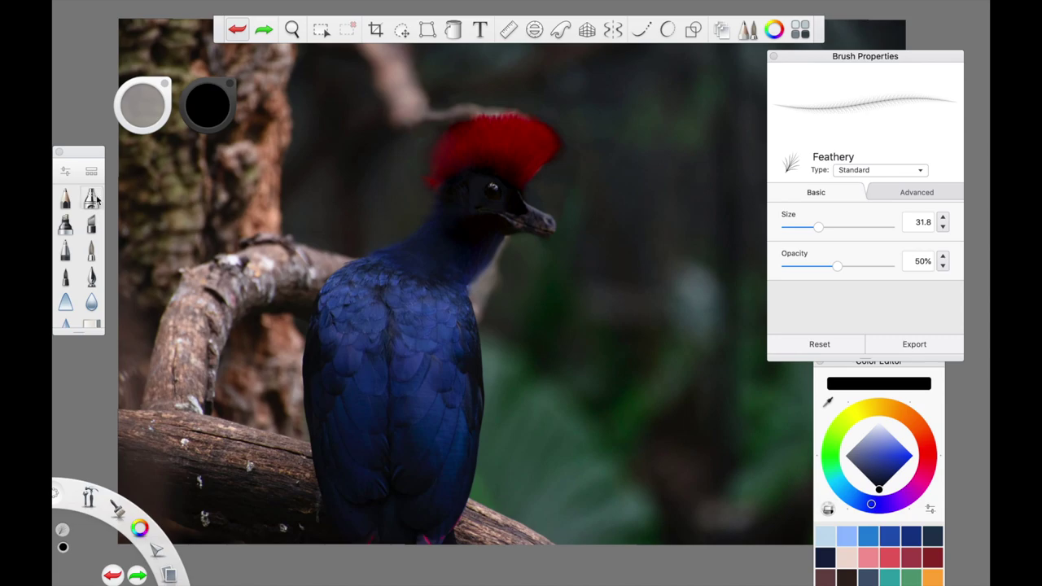
# Retune the airbrush, undo a stroke, sample blue, then open the photo in Photoshop CC
pyautogui.click(91, 198)
pyautogui.moveTo(786, 206); pyautogui.dragTo(804, 206)
pyautogui.moveTo(795, 246); pyautogui.dragTo(793, 247)
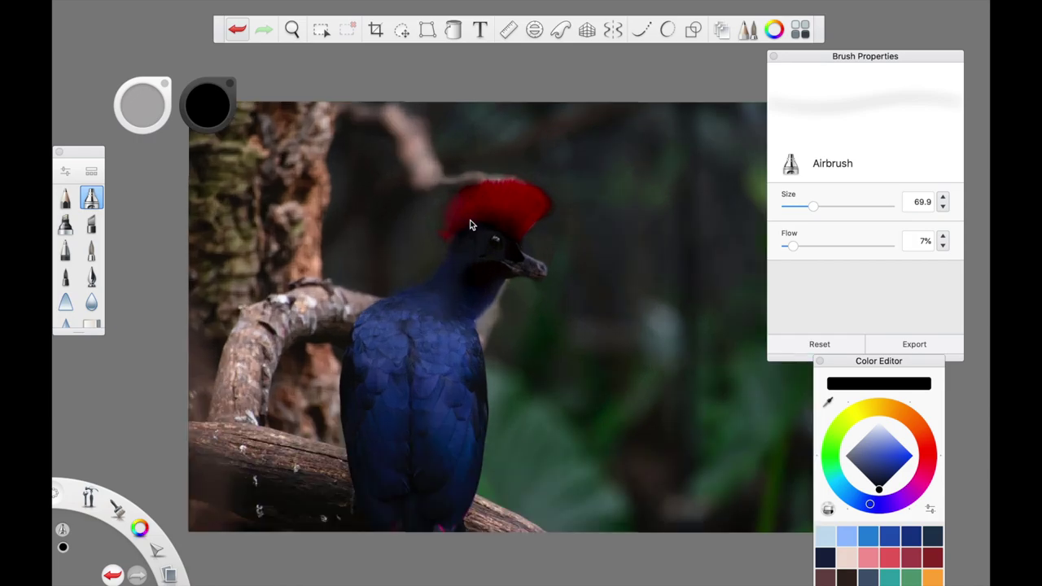
pyautogui.click(234, 29)
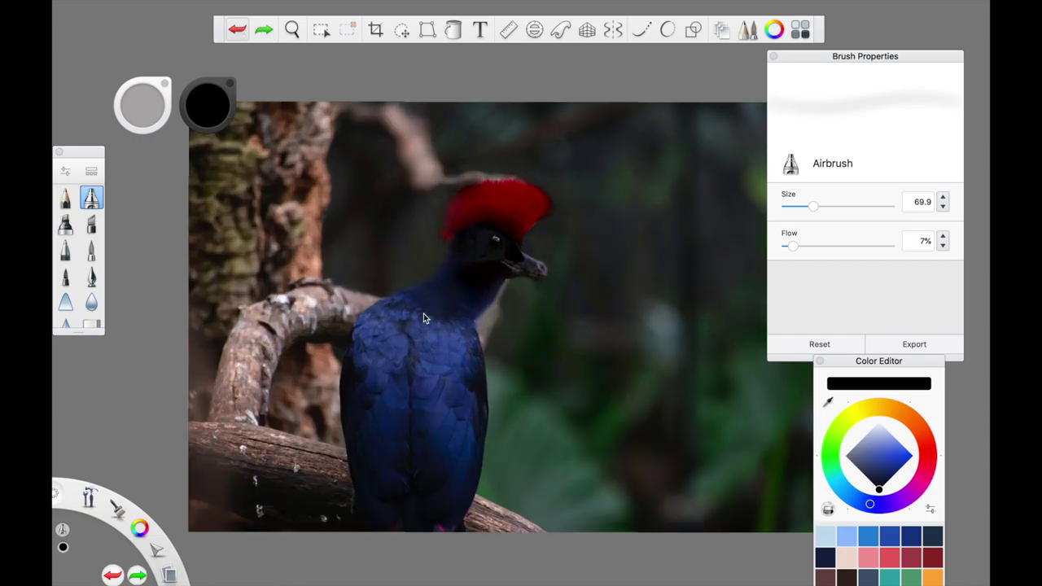
pyautogui.keyDown('alt'); pyautogui.click(466, 343); pyautogui.keyUp('alt')
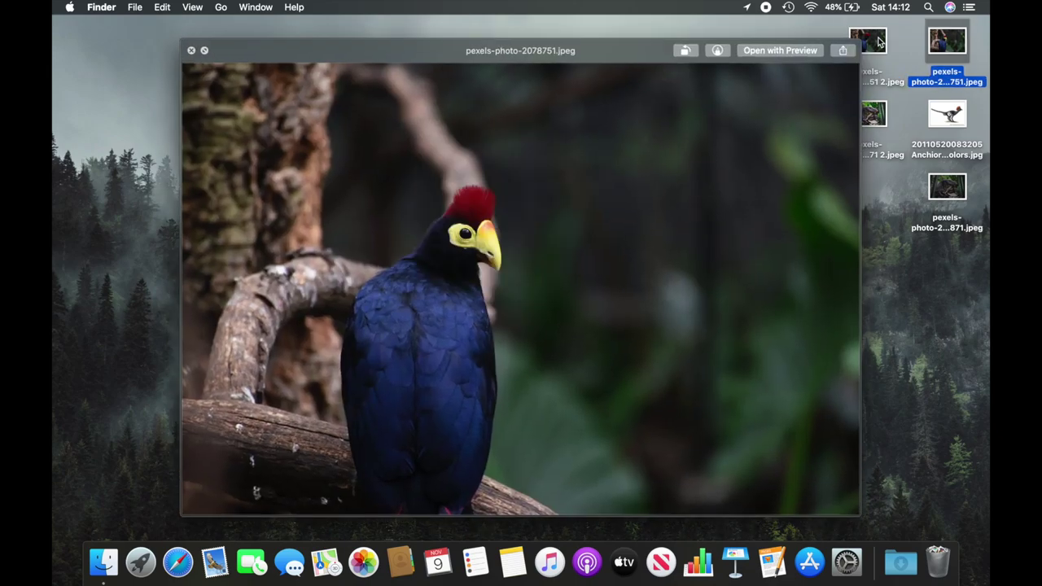
pyautogui.rightClick(878, 41)
pyautogui.click(588, 75)
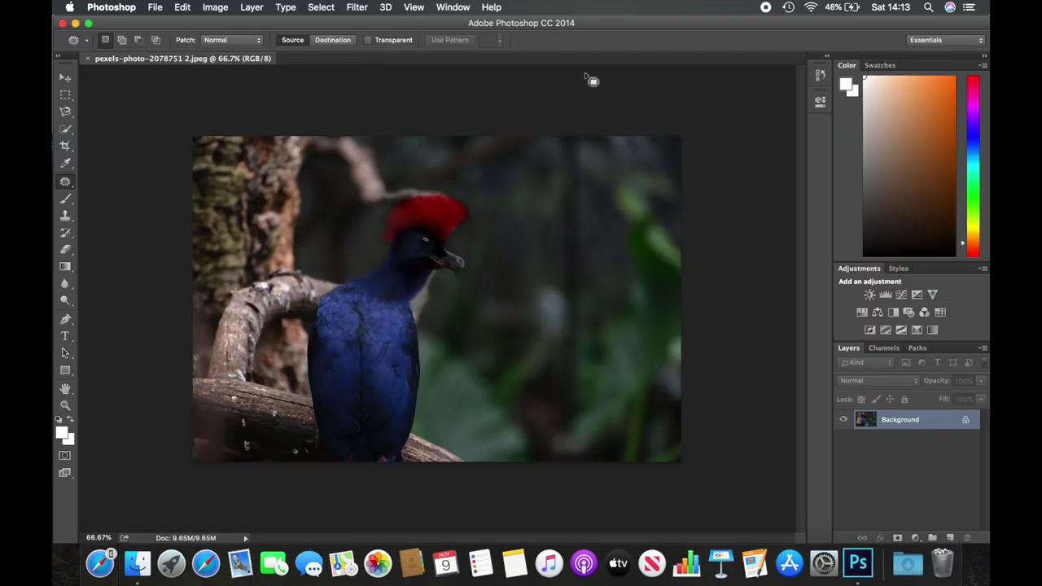
# Outline two patch areas on the upper back, switching Patch mode from Content-Aware to Normal
pyautogui.scroll(3, 389, 290)
pyautogui.scroll(2, 377, 269)
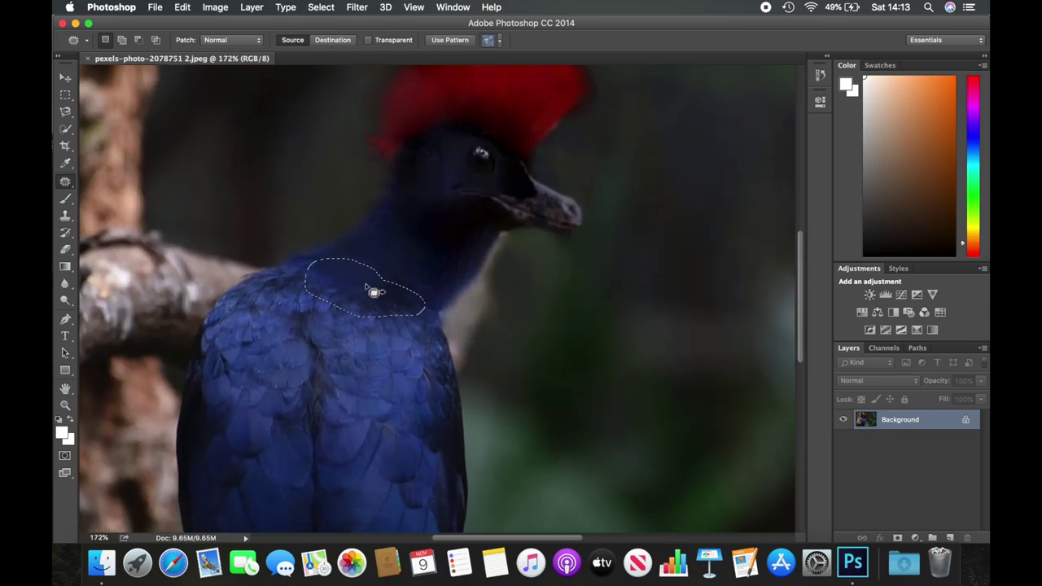
pyautogui.moveTo(309, 262)
pyautogui.mouseDown()
pyautogui.moveTo(296, 298)
pyautogui.moveTo(421, 285)
pyautogui.mouseUp()
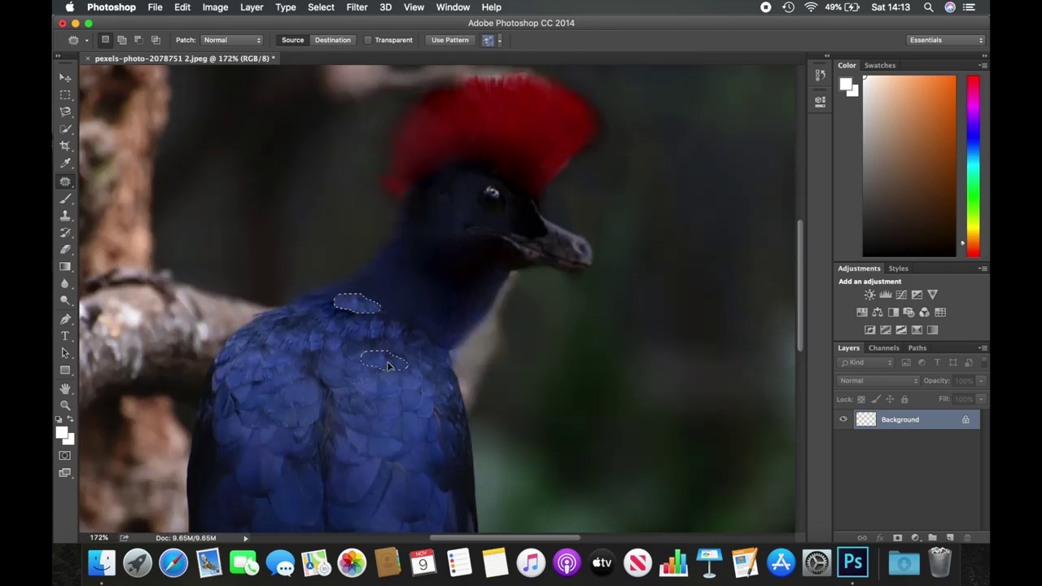
pyautogui.click(231, 40)
pyautogui.click(231, 40)
pyautogui.click(217, 31)
pyautogui.moveTo(391, 329)
pyautogui.mouseDown()
pyautogui.moveTo(362, 315)
pyautogui.moveTo(422, 320)
pyautogui.mouseUp()
pyautogui.scroll(-3, 438, 294)
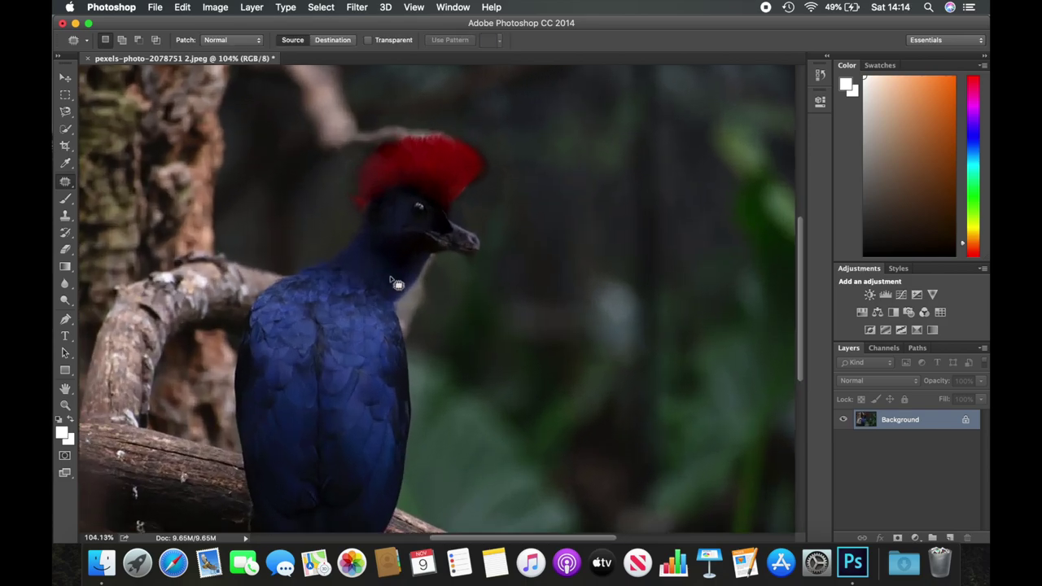
pyautogui.scroll(5, 375, 211)
pyautogui.scroll(3, 364, 202)
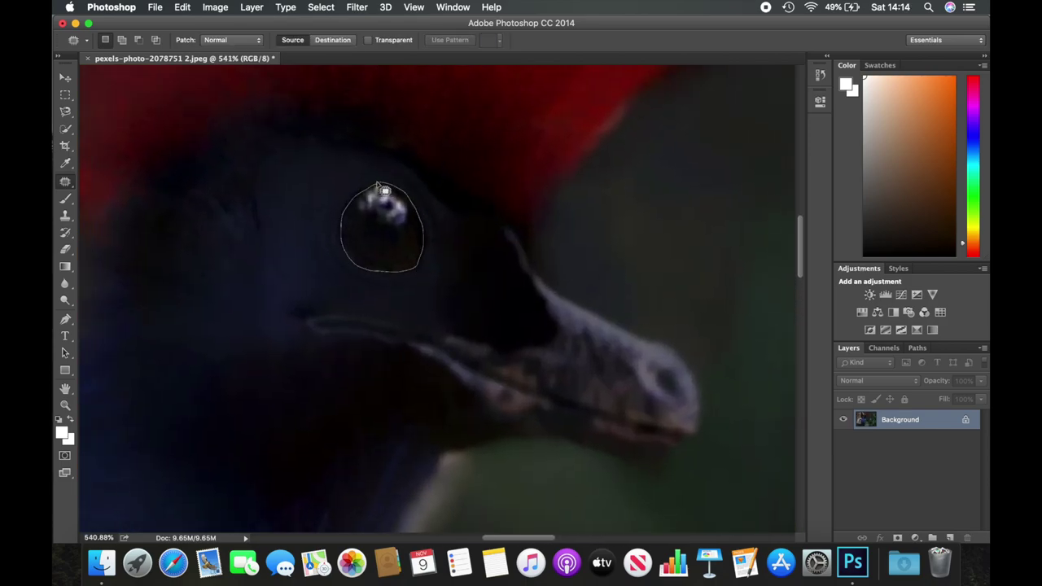
# Shift the eye's hue, saturation and lightness with Hue/Saturation
pyautogui.click(321, 6)
pyautogui.click(383, 118)
pyautogui.moveTo(801, 140); pyautogui.dragTo(851, 140)
pyautogui.moveTo(800, 175); pyautogui.dragTo(801, 208)
pyautogui.press('Return')
# Set the eye's Brightness/Contrast to brightness 73 and contrast -10
pyautogui.click(215, 6)
pyautogui.click(407, 40)
pyautogui.moveTo(809, 161); pyautogui.dragTo(834, 162)
pyautogui.moveTo(802, 197); pyautogui.dragTo(792, 196)
pyautogui.moveTo(834, 161); pyautogui.dragTo(841, 162)
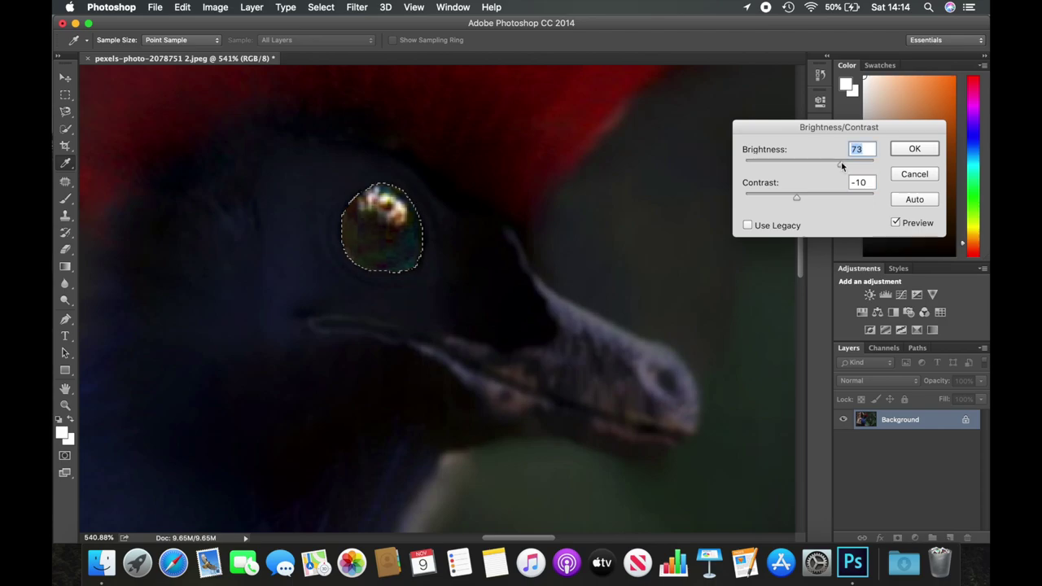
# Patch the neck with chest feather texture and outline another neck patch
pyautogui.moveTo(428, 208)
pyautogui.mouseDown()
pyautogui.moveTo(463, 223)
pyautogui.moveTo(431, 210)
pyautogui.mouseUp()
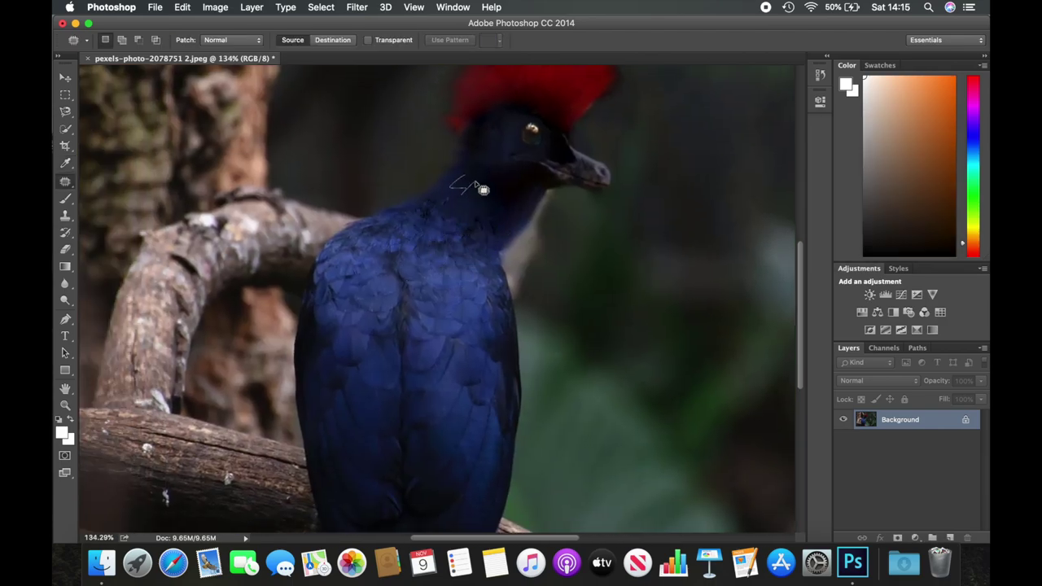
pyautogui.moveTo(456, 173)
pyautogui.mouseDown()
pyautogui.moveTo(497, 208)
pyautogui.moveTo(358, 322)
pyautogui.mouseUp()
pyautogui.hotkey('ctrl', 'd')
pyautogui.moveTo(418, 210)
pyautogui.mouseDown()
pyautogui.moveTo(471, 200)
pyautogui.moveTo(481, 223)
pyautogui.moveTo(485, 214)
pyautogui.moveTo(342, 306)
pyautogui.mouseUp()
pyautogui.scroll(3, 481, 223)
# Patch several neck areas with nearby feather texture, deselecting after each
pyautogui.hotkey('ctrl', 'd')
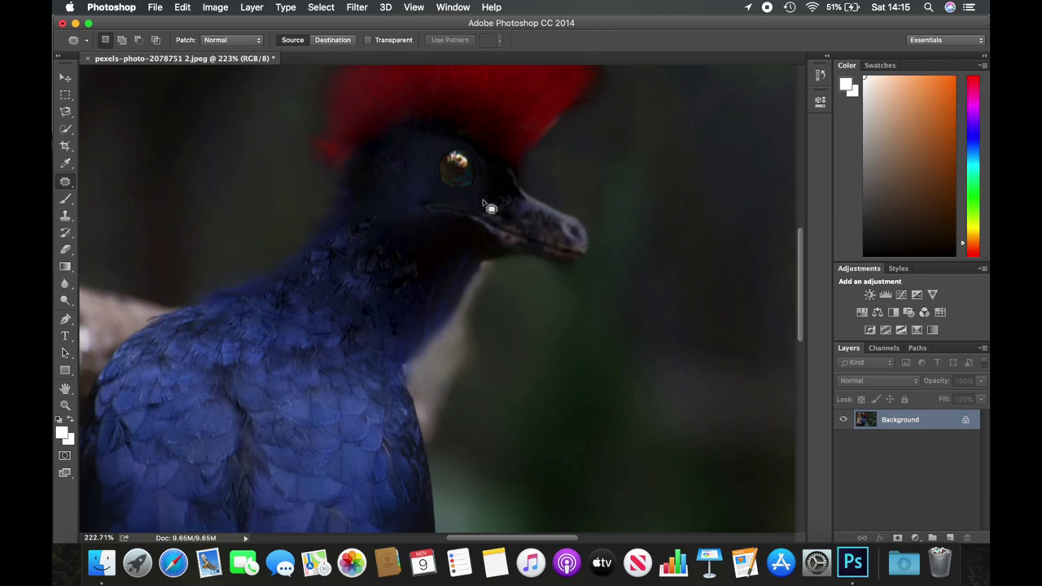
pyautogui.moveTo(426, 214)
pyautogui.mouseDown()
pyautogui.moveTo(423, 145)
pyautogui.moveTo(430, 236)
pyautogui.mouseUp()
pyautogui.hotkey('ctrl', 'd')
pyautogui.moveTo(348, 237); pyautogui.dragTo(297, 268)
pyautogui.moveTo(333, 257); pyautogui.dragTo(234, 317)
pyautogui.scroll(-3, 233, 318)
pyautogui.scroll(2, 407, 204)
pyautogui.hotkey('ctrl', 'd')
pyautogui.moveTo(406, 214); pyautogui.dragTo(382, 267)
pyautogui.scroll(-2, 396, 310)
pyautogui.scroll(4, 419, 291)
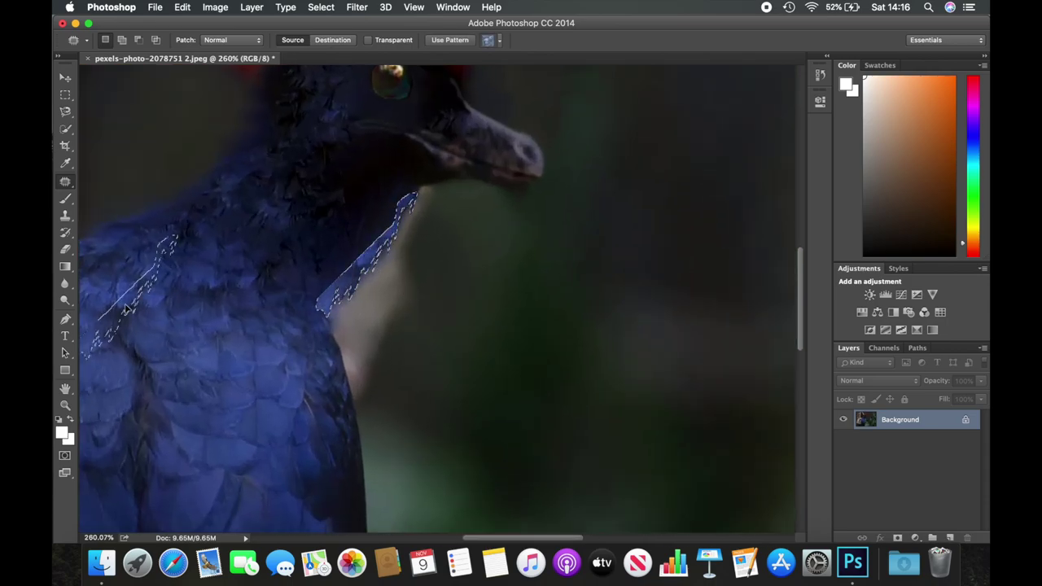
pyautogui.scroll(-5, 424, 252)
# Outline a patch area near the head using Content-Aware mode
pyautogui.moveTo(324, 227); pyautogui.dragTo(360, 198)
pyautogui.click(232, 40)
pyautogui.scroll(1, 346, 238)
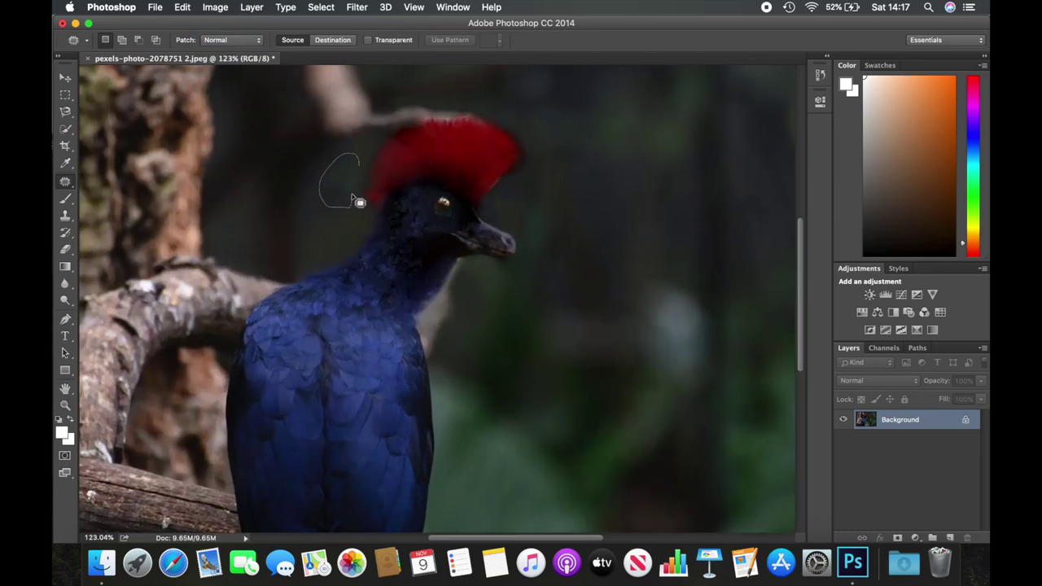
pyautogui.scroll(-3, 360, 198)
pyautogui.scroll(4, 440, 271)
pyautogui.scroll(3, 440, 271)
# Lighten the selected beak area with Hue/Saturation into a lizard-like snout
pyautogui.moveTo(472, 200); pyautogui.dragTo(522, 215)
pyautogui.click(215, 7)
pyautogui.click(431, 109)
pyautogui.moveTo(800, 208); pyautogui.dragTo(810, 210)
pyautogui.moveTo(801, 174)
pyautogui.mouseDown()
pyautogui.moveTo(812, 174)
pyautogui.moveTo(818, 140)
pyautogui.moveTo(804, 140)
pyautogui.mouseUp()
pyautogui.moveTo(810, 209); pyautogui.dragTo(805, 209)
pyautogui.press('Return')
pyautogui.hotkey('ctrl', 'd')
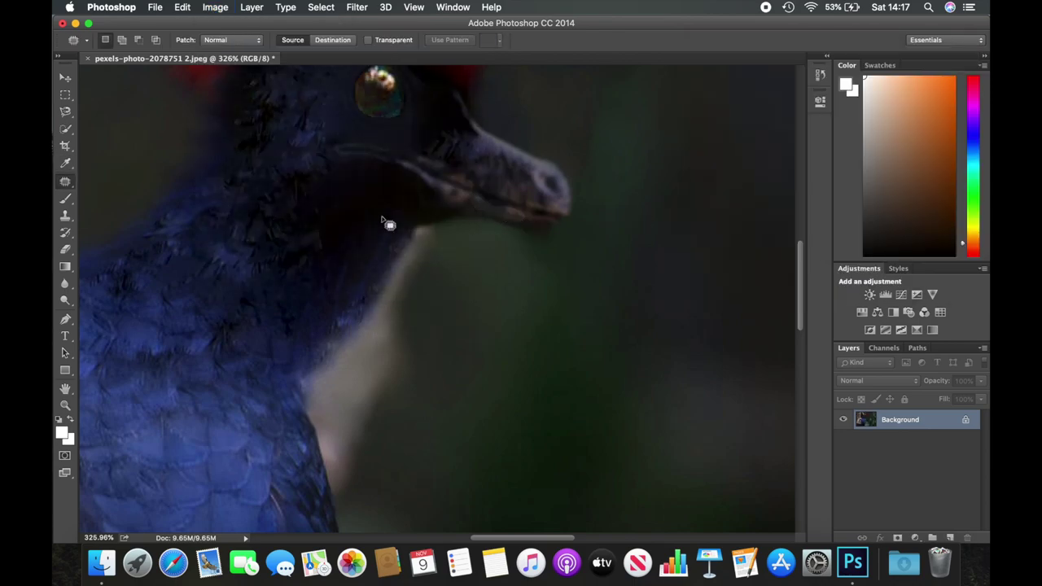
# Outline patches along the beak line and around the lower body
pyautogui.moveTo(444, 188); pyautogui.dragTo(461, 193)
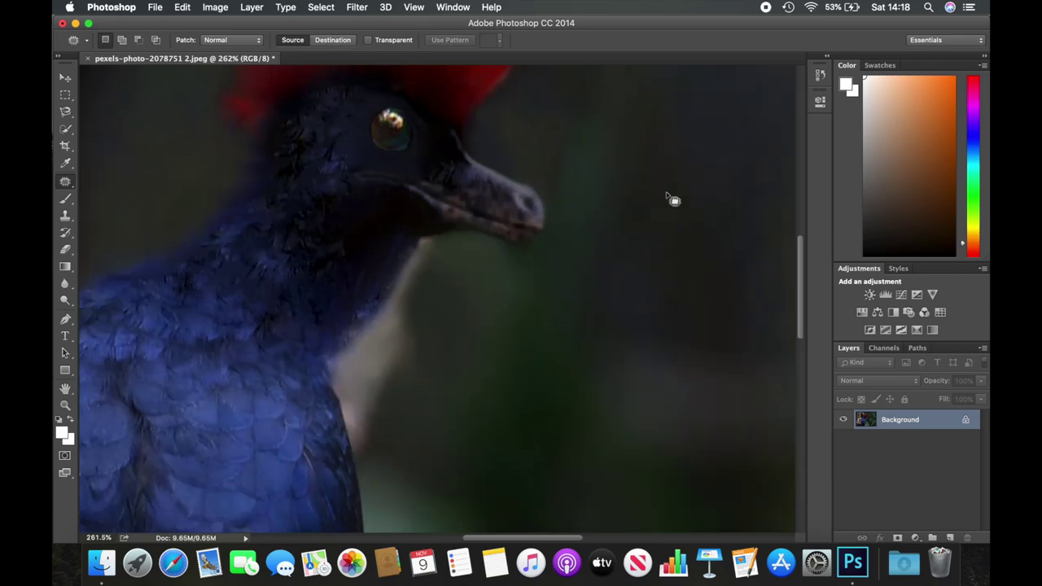
pyautogui.scroll(2, 437, 167)
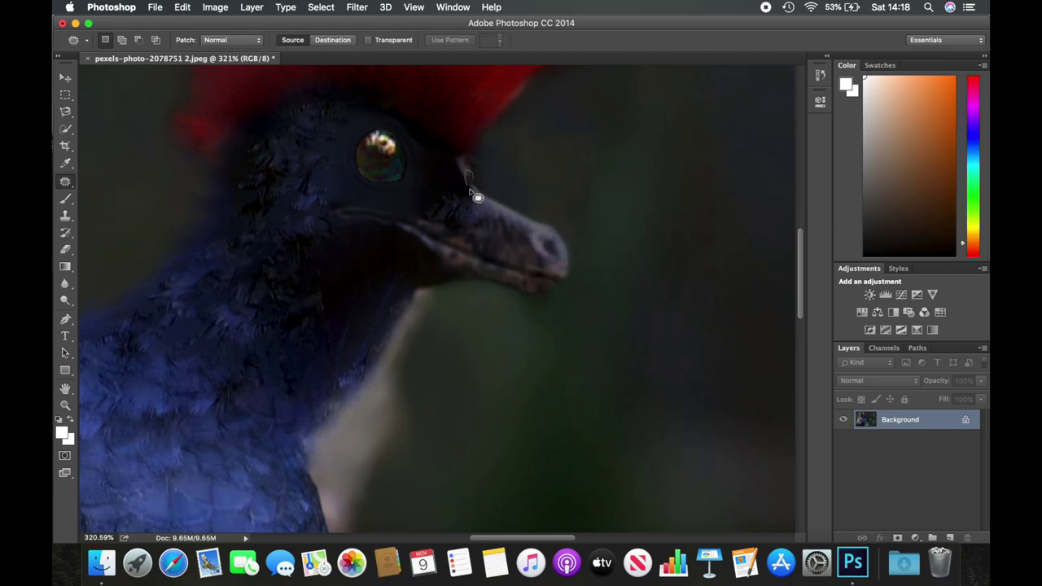
pyautogui.scroll(-5, 609, 260)
pyautogui.scroll(-5, 607, 261)
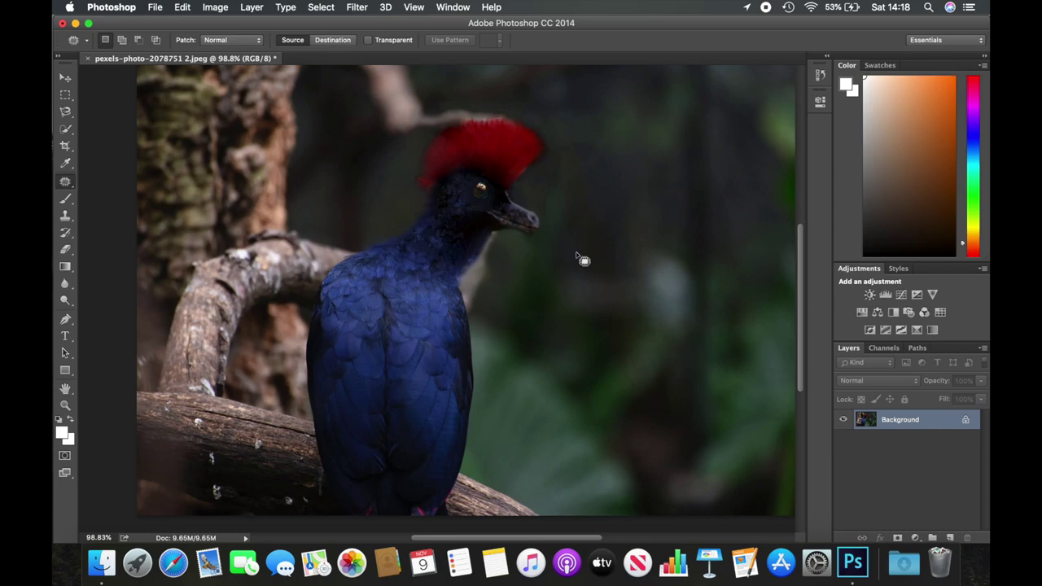
pyautogui.scroll(2, 583, 259)
pyautogui.scroll(-1, 584, 259)
pyautogui.moveTo(378, 456); pyautogui.dragTo(390, 433)
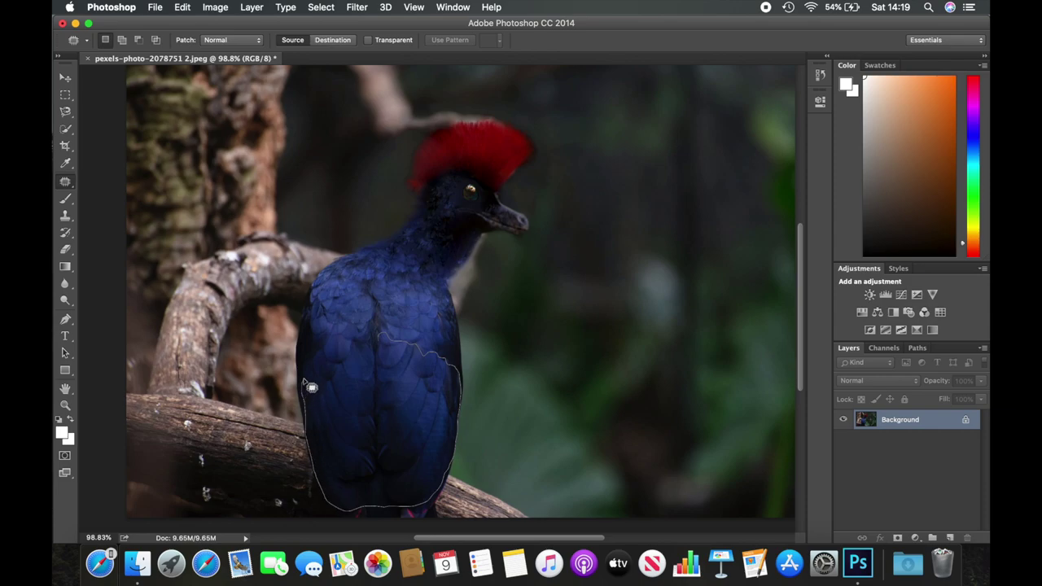
# Outline the lower wing area and a stripe on the lightened wing
pyautogui.moveTo(377, 337); pyautogui.dragTo(392, 367)
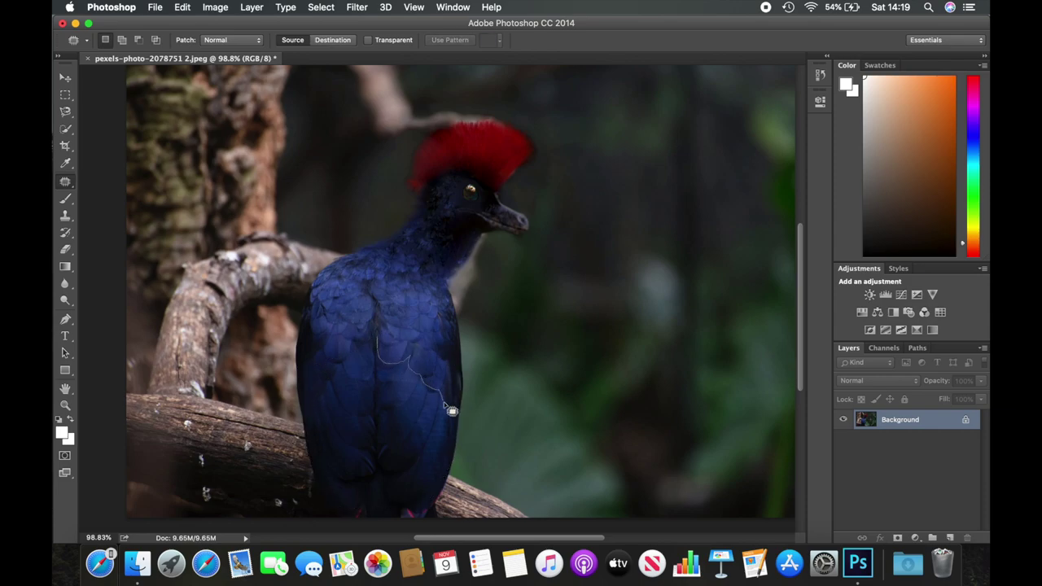
pyautogui.moveTo(346, 361); pyautogui.dragTo(348, 360)
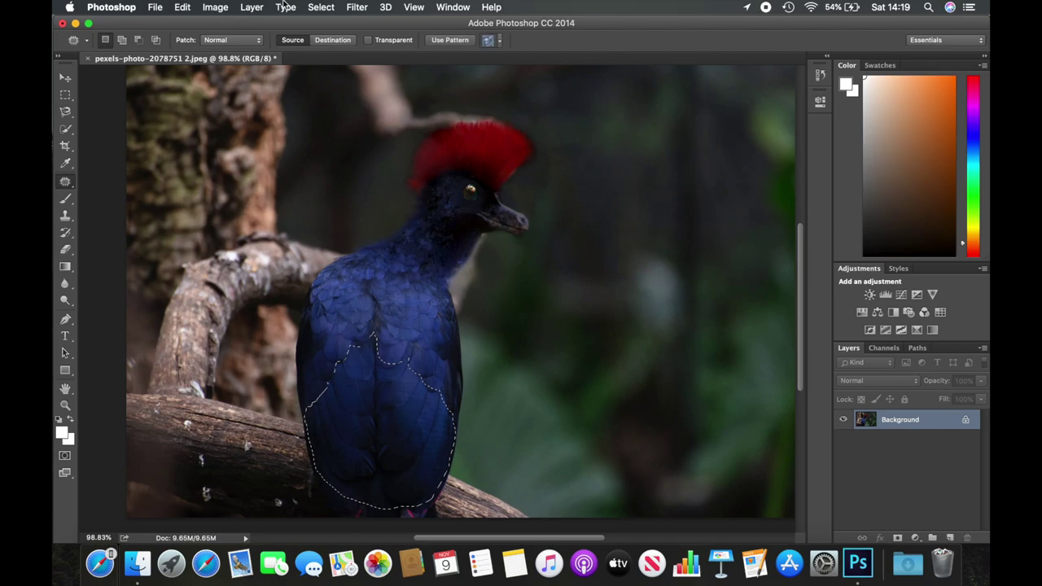
pyautogui.click(215, 7)
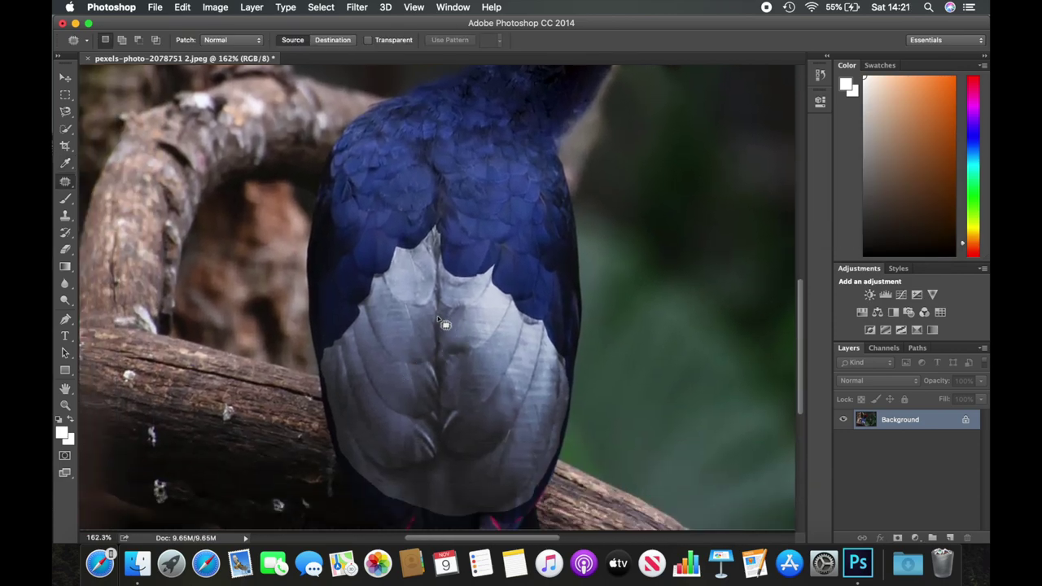
pyautogui.moveTo(438, 318); pyautogui.dragTo(466, 357)
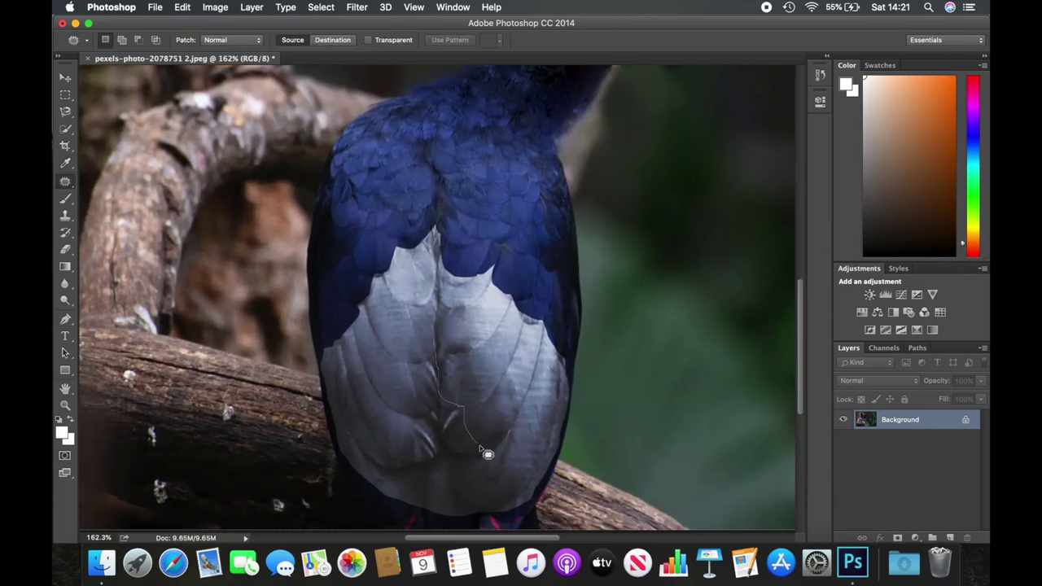
# Darken the selected wing stripe and raise its contrast with Brightness/Contrast
pyautogui.click(215, 6)
pyautogui.click(407, 39)
pyautogui.moveTo(808, 164); pyautogui.dragTo(772, 164)
pyautogui.moveTo(786, 198); pyautogui.dragTo(844, 198)
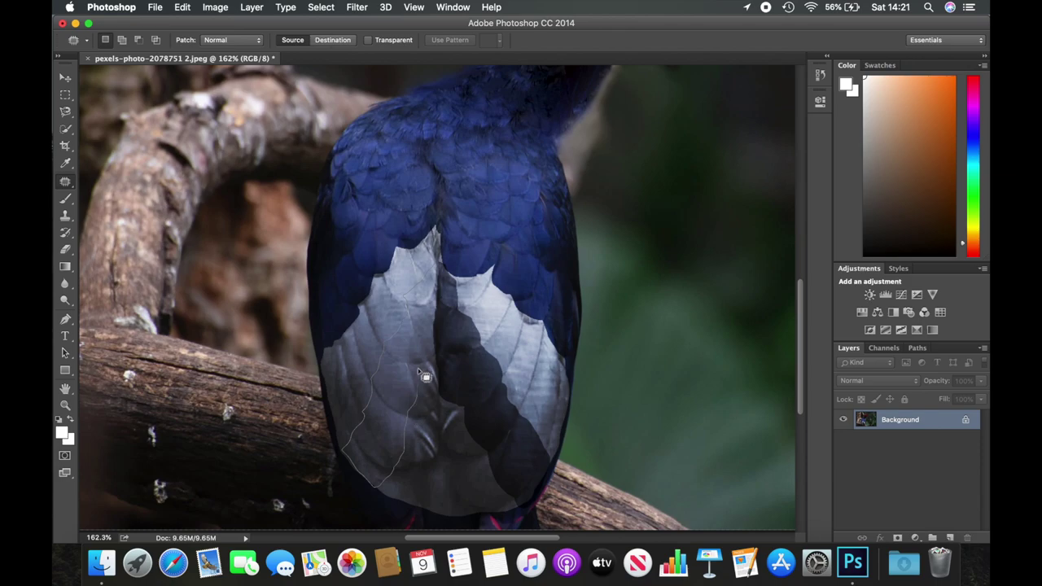
# Darken another wing stripe with more contrast, then patch the dark spot near the centre seam
pyautogui.click(215, 6)
pyautogui.click(410, 39)
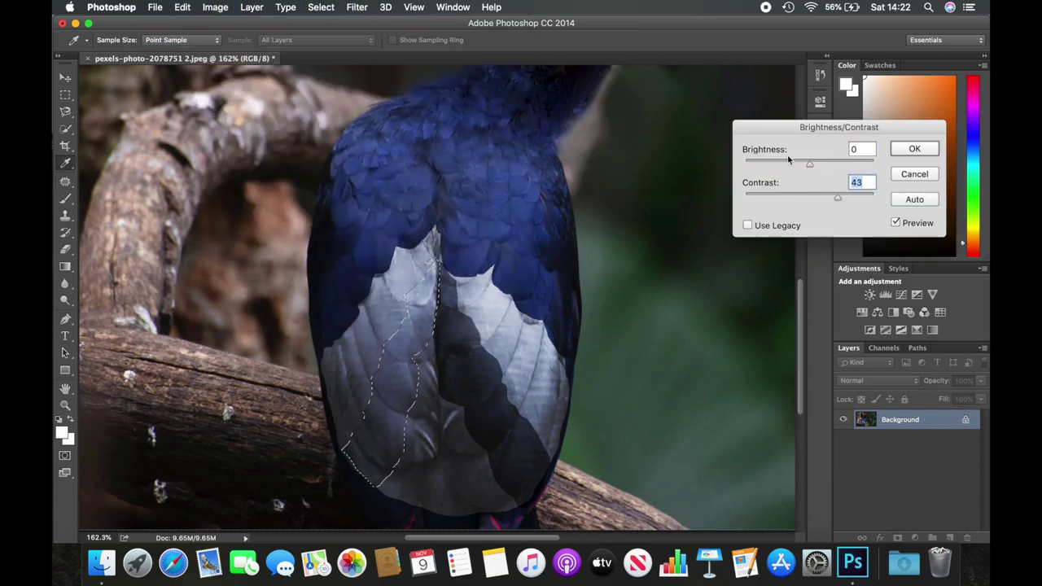
pyautogui.moveTo(790, 163); pyautogui.dragTo(774, 164)
pyautogui.moveTo(814, 196); pyautogui.dragTo(858, 195)
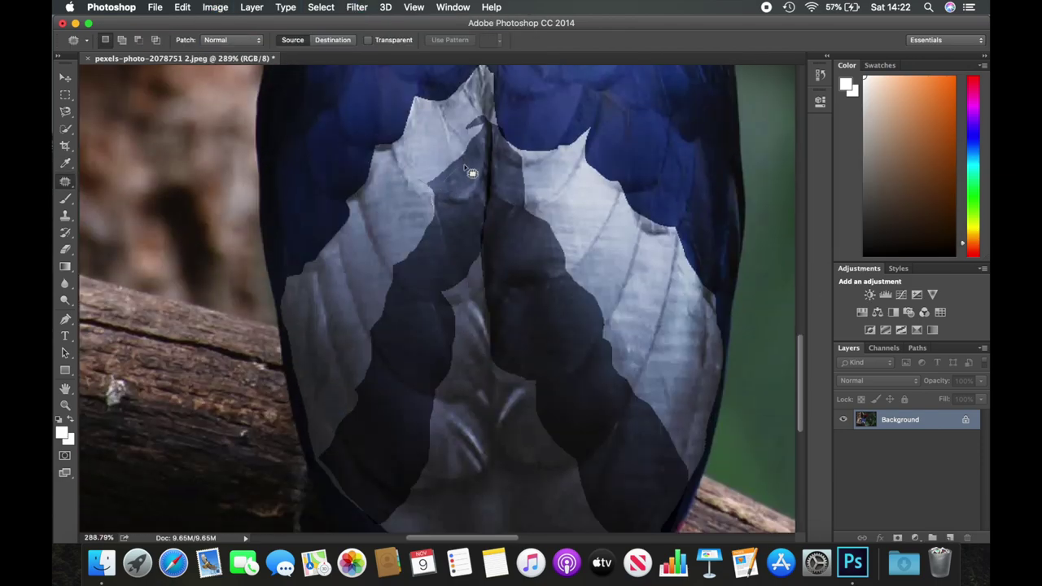
pyautogui.moveTo(471, 172); pyautogui.dragTo(431, 152)
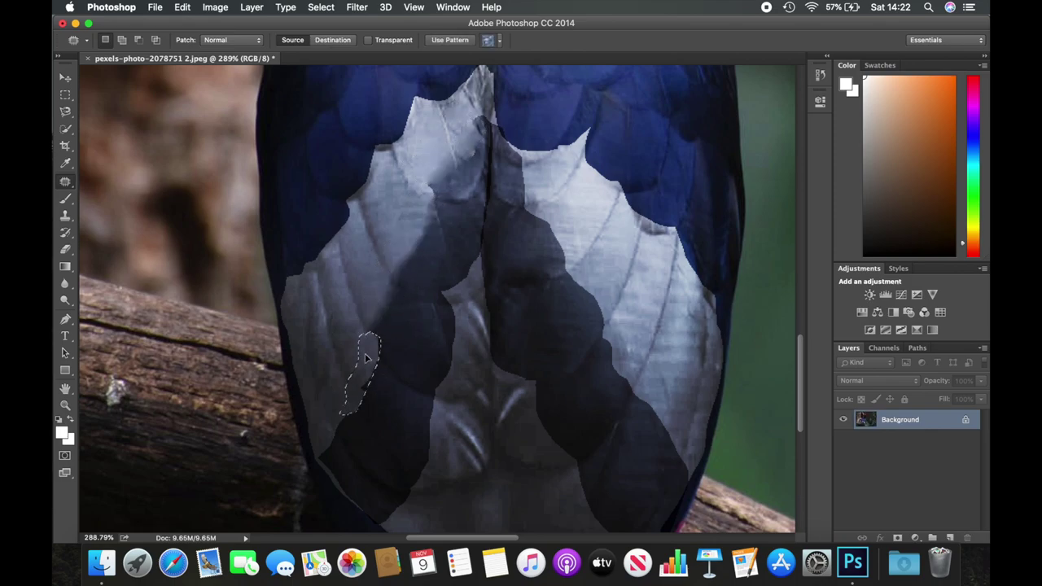
# Patch uneven spots on the left feather and along the centre seam
pyautogui.moveTo(368, 409); pyautogui.dragTo(348, 454)
pyautogui.hscroll(3, 516, 448)
pyautogui.scroll(-2, 516, 448)
pyautogui.moveTo(368, 176); pyautogui.dragTo(383, 124)
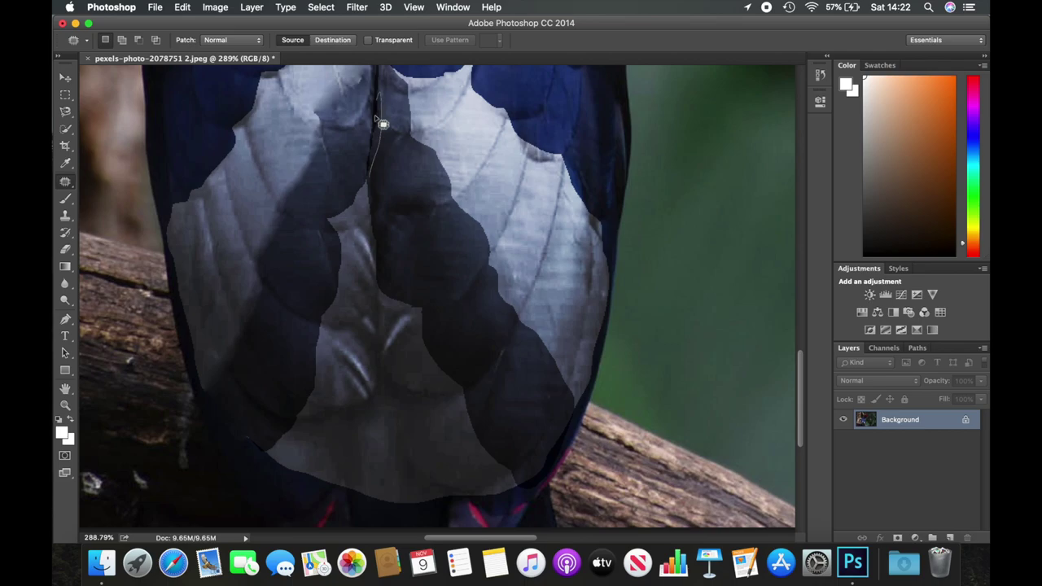
pyautogui.moveTo(335, 293); pyautogui.dragTo(334, 295)
pyautogui.click(338, 274)
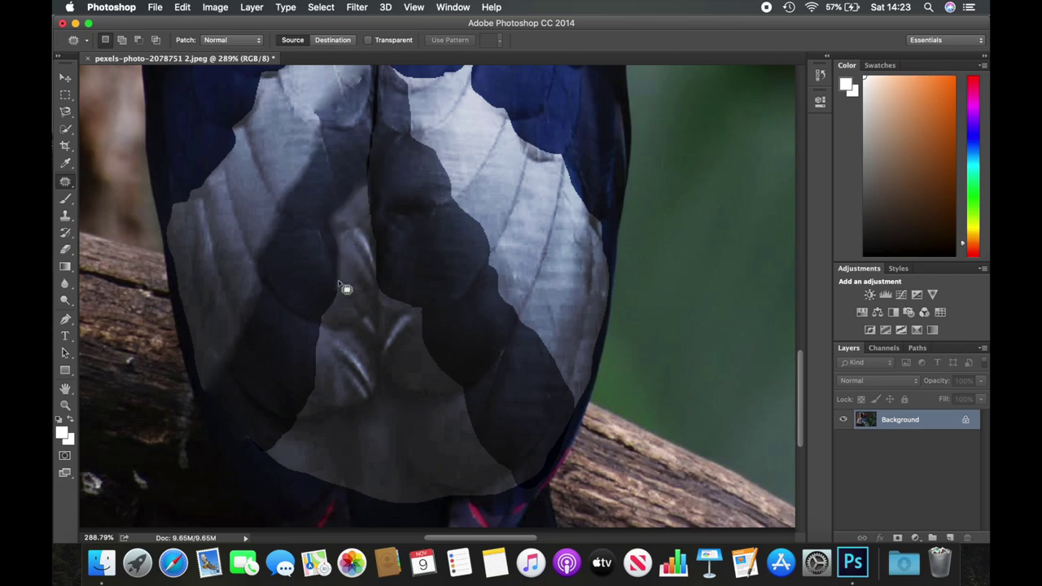
# Patch a strip down the feather and its upper edge, then fit the view and save as JPEG
pyautogui.moveTo(331, 313); pyautogui.dragTo(321, 394)
pyautogui.moveTo(273, 461); pyautogui.dragTo(268, 442)
pyautogui.scroll(-2, 442, 430)
pyautogui.scroll(-1, 371, 210)
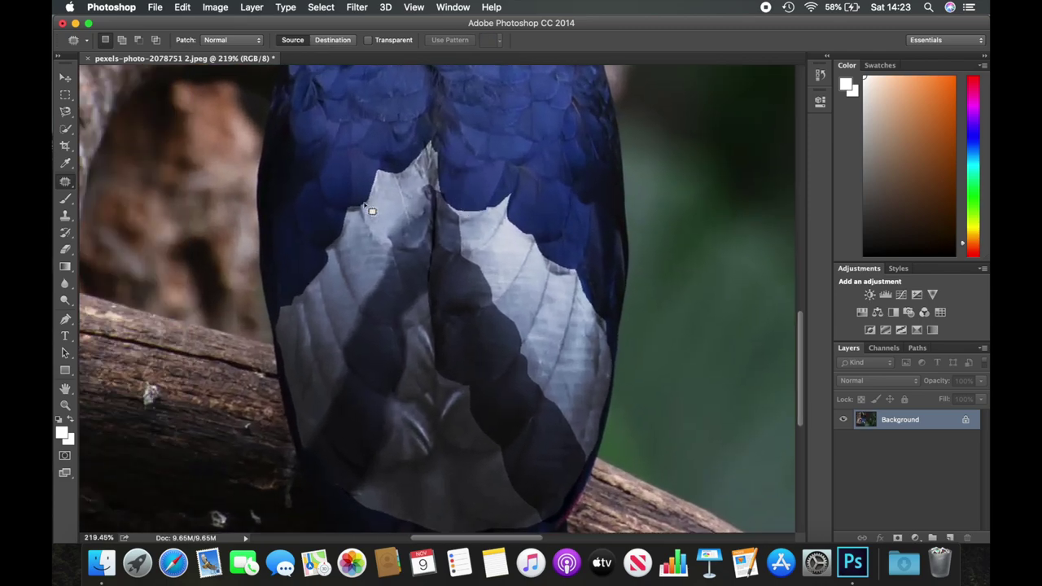
pyautogui.click(374, 208)
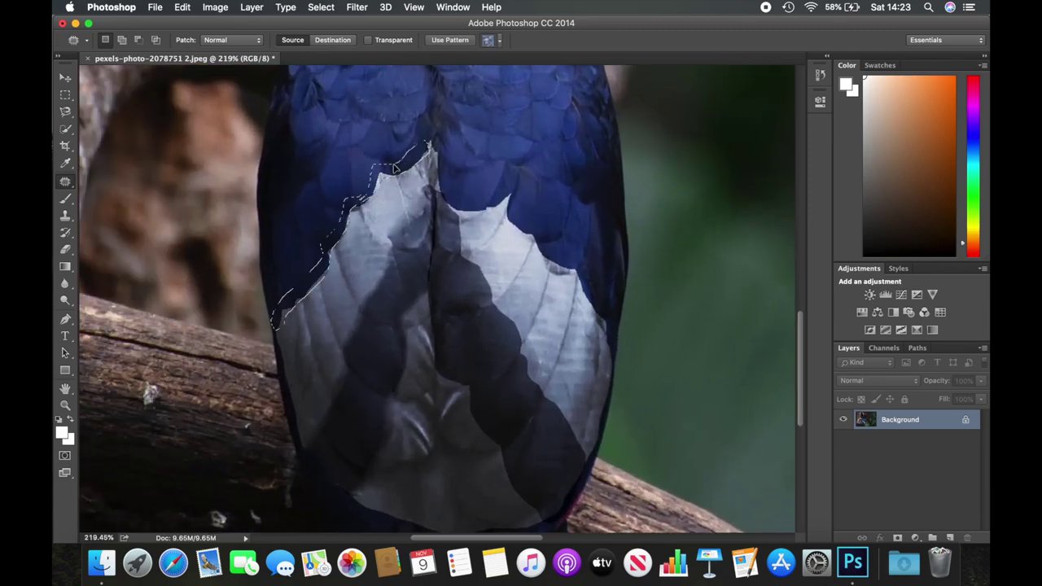
pyautogui.hscroll(5, 501, 338)
pyautogui.moveTo(387, 219); pyautogui.dragTo(366, 196)
pyautogui.scroll(-2, 475, 210)
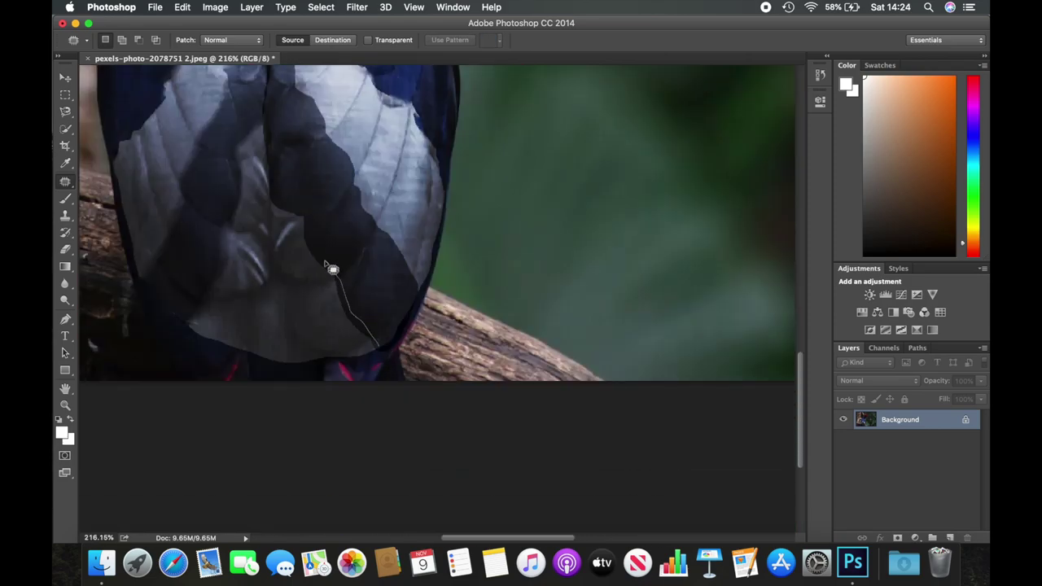
pyautogui.hotkey('ctrl', '0')
pyautogui.hotkey('ctrl', 's')
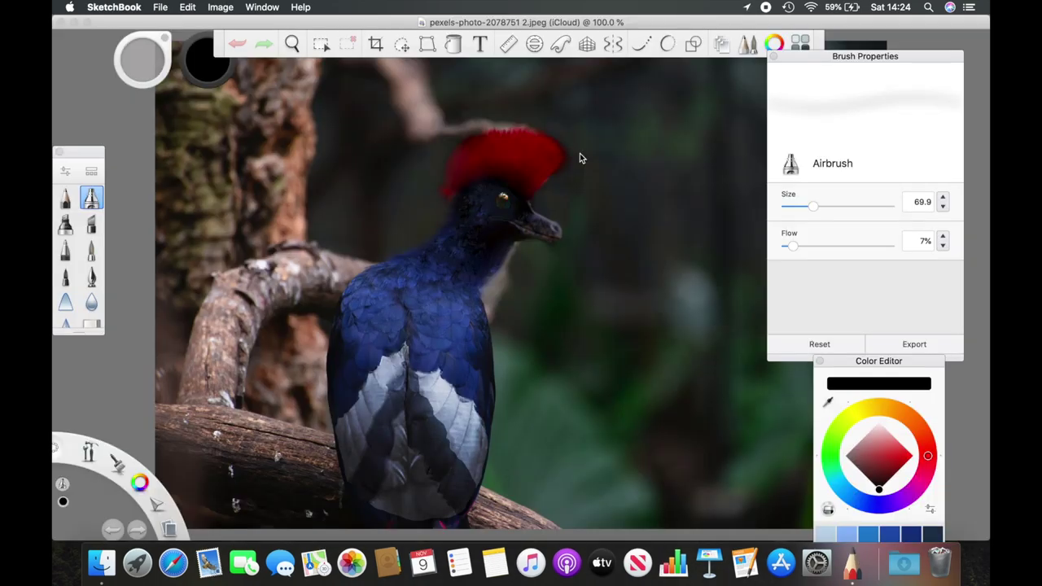
# Blur along the jagged edges of the white wing feathers with the Blur brush
pyautogui.scroll(2, 427, 375)
pyautogui.scroll(3, 427, 374)
pyautogui.click(92, 302)
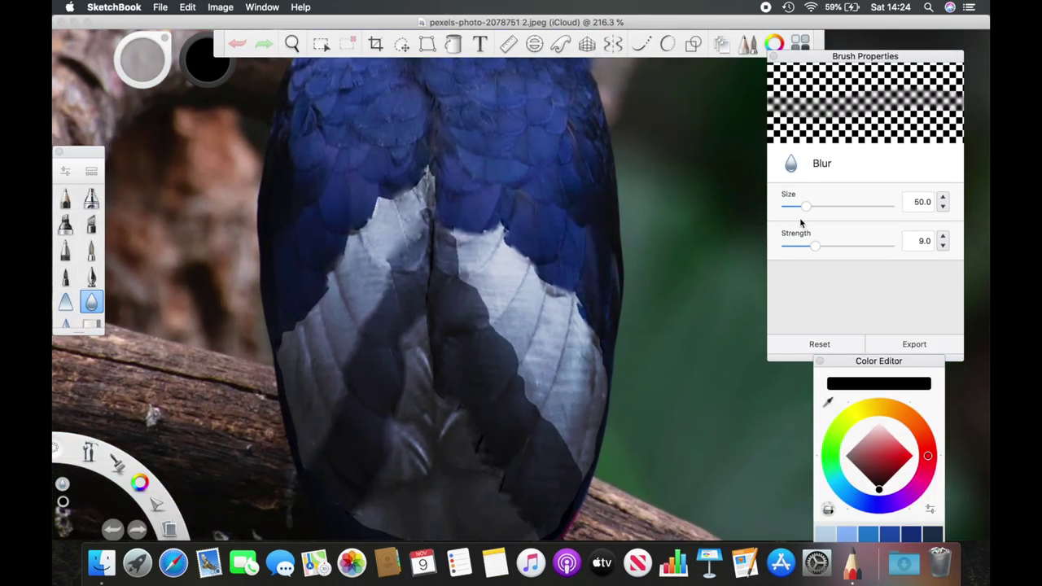
pyautogui.moveTo(451, 236); pyautogui.dragTo(435, 135)
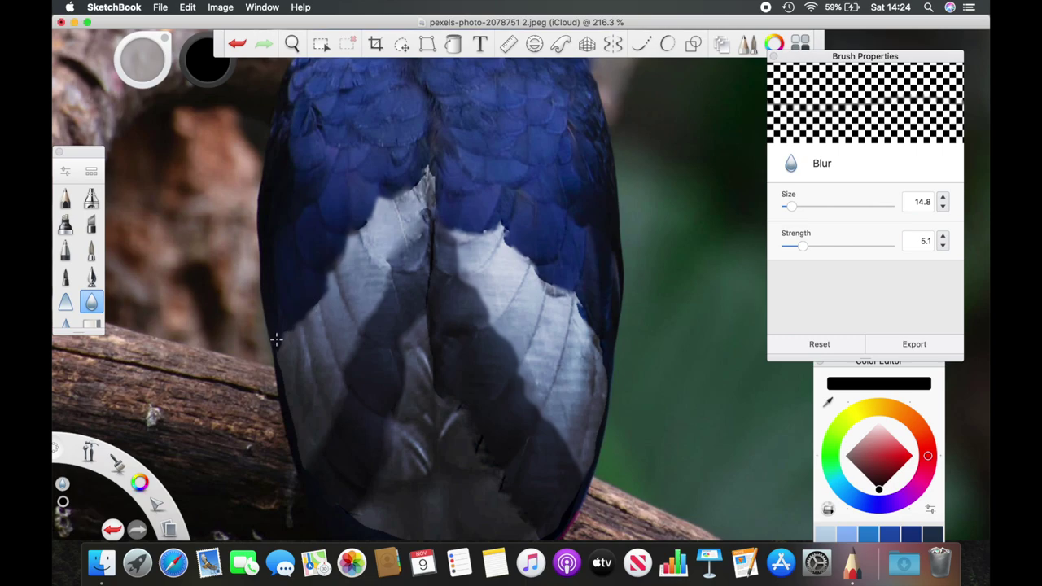
pyautogui.scroll(-5, 592, 384)
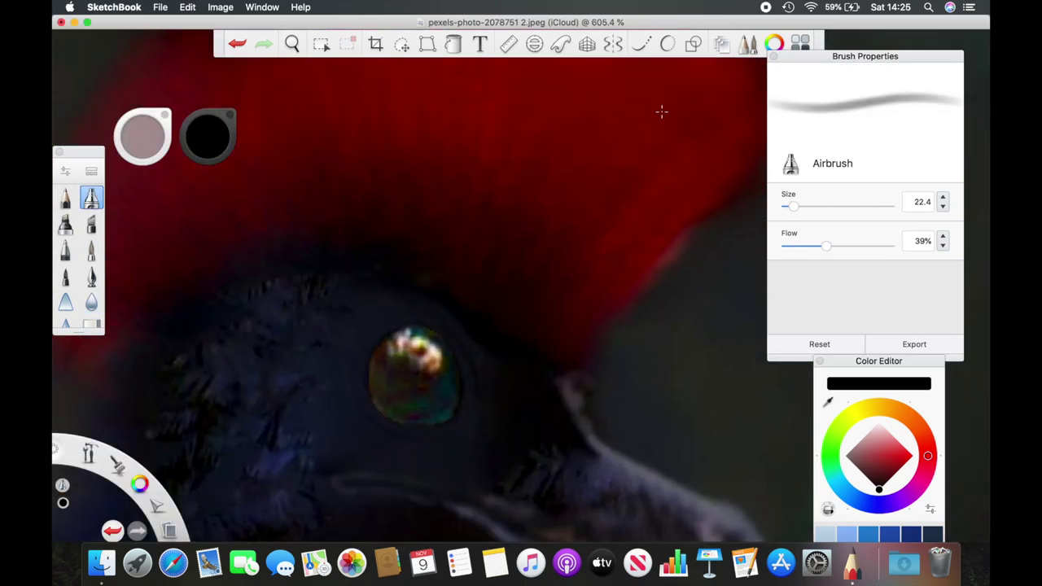
# Darken the ring around the eye, then airbrush a yellow ring at 12% flow
pyautogui.moveTo(369, 330); pyautogui.dragTo(465, 425)
pyautogui.moveTo(415, 381); pyautogui.dragTo(409, 379)
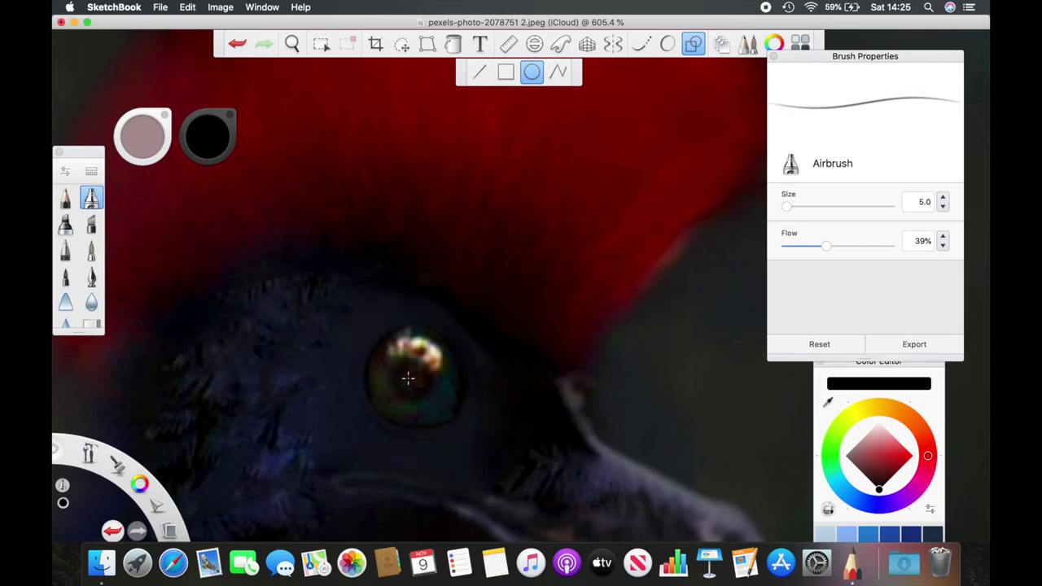
pyautogui.moveTo(826, 245); pyautogui.dragTo(798, 246)
pyautogui.click(864, 410)
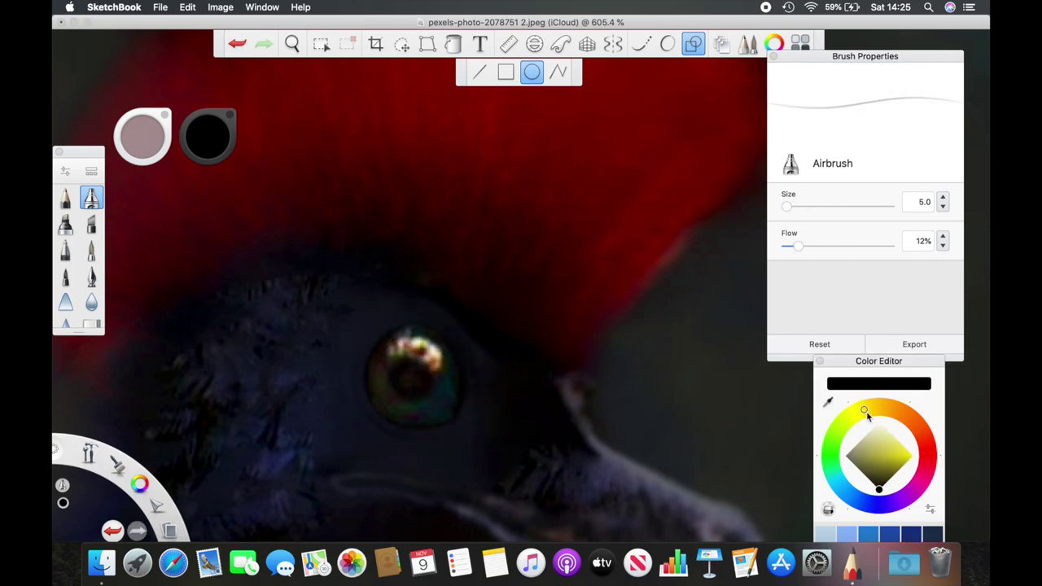
pyautogui.click(880, 460)
pyautogui.moveTo(423, 389); pyautogui.dragTo(448, 416)
# At 5% flow, fill the iris with yellow and darken around the pupil in near-black
pyautogui.scroll(-3, 449, 416)
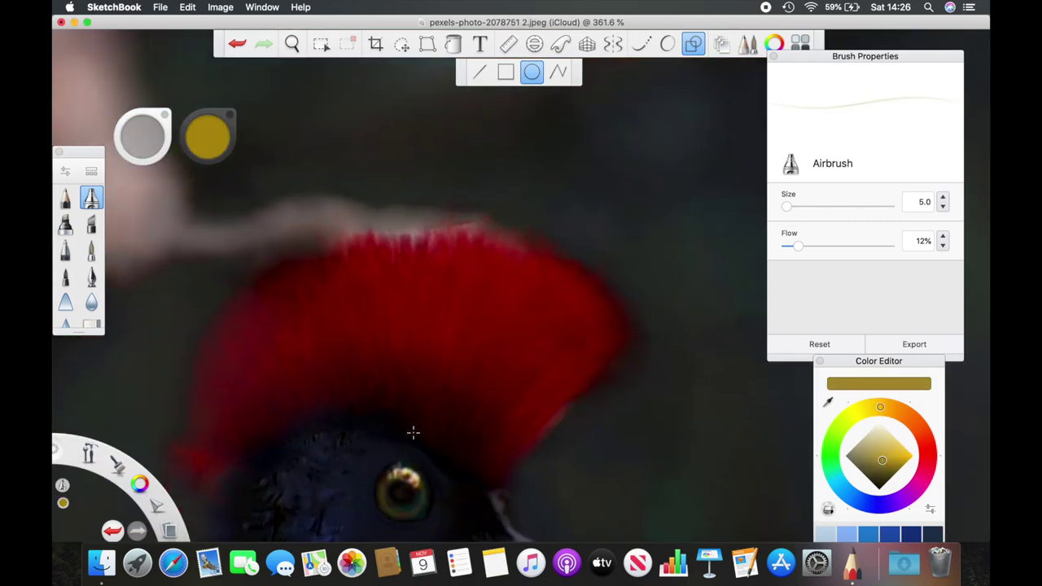
pyautogui.scroll(5, 413, 432)
pyautogui.moveTo(798, 246); pyautogui.dragTo(788, 246)
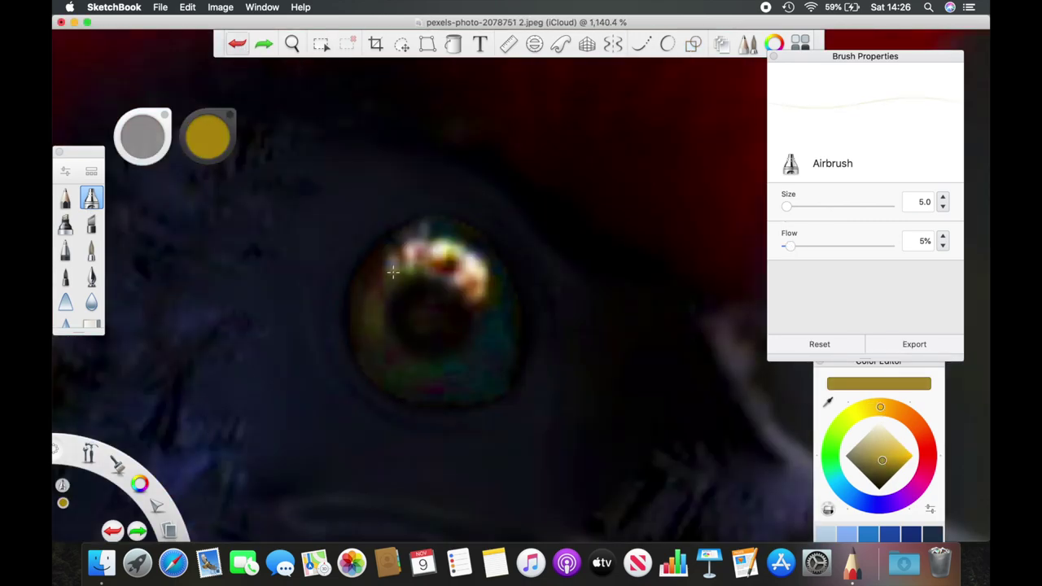
pyautogui.moveTo(480, 281); pyautogui.dragTo(492, 321)
pyautogui.moveTo(372, 298); pyautogui.dragTo(379, 326)
pyautogui.keyDown('alt'); pyautogui.click(459, 370); pyautogui.keyUp('alt')
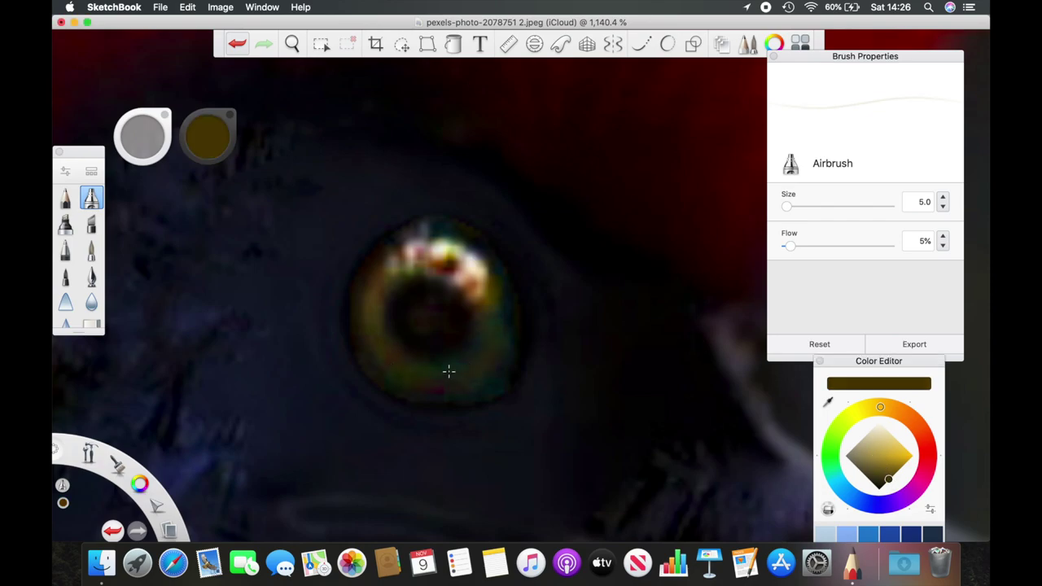
pyautogui.click(883, 484)
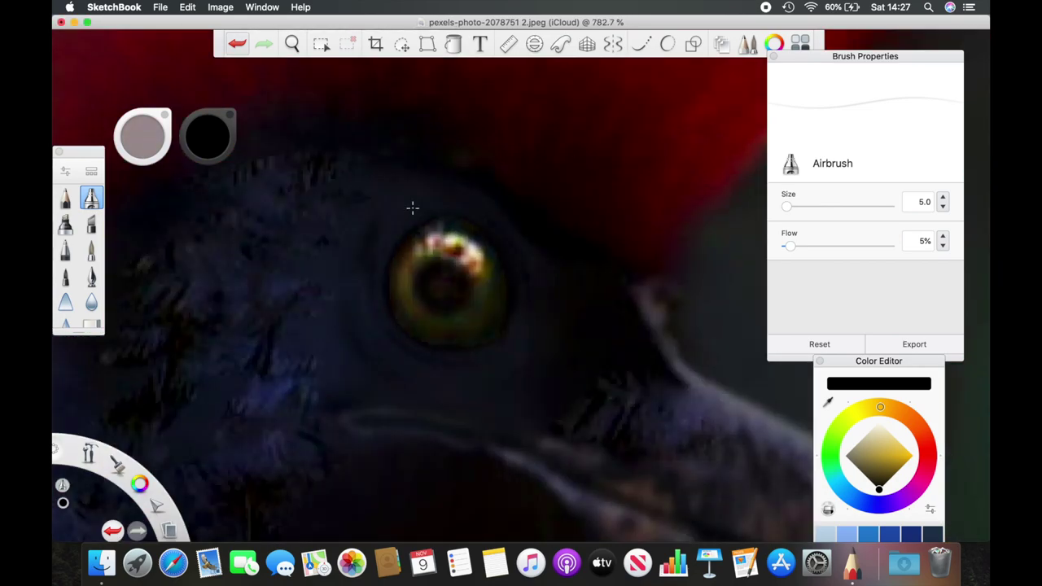
pyautogui.moveTo(407, 321); pyautogui.dragTo(456, 212)
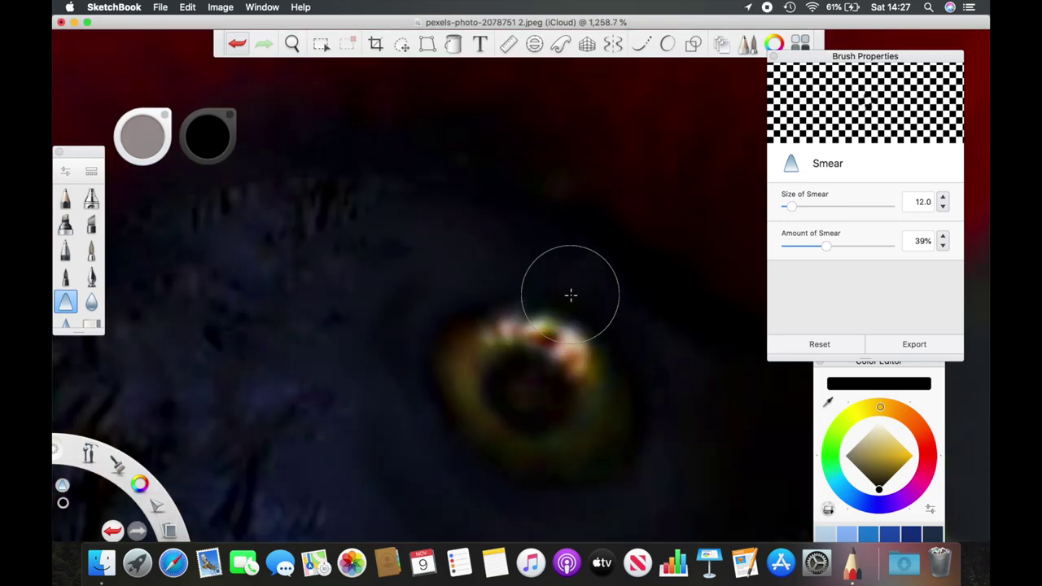
# Soften the eye's bright highlight with a size 5.8, 57% strength Smear brush
pyautogui.moveTo(794, 206); pyautogui.dragTo(788, 209)
pyautogui.moveTo(826, 245); pyautogui.dragTo(845, 246)
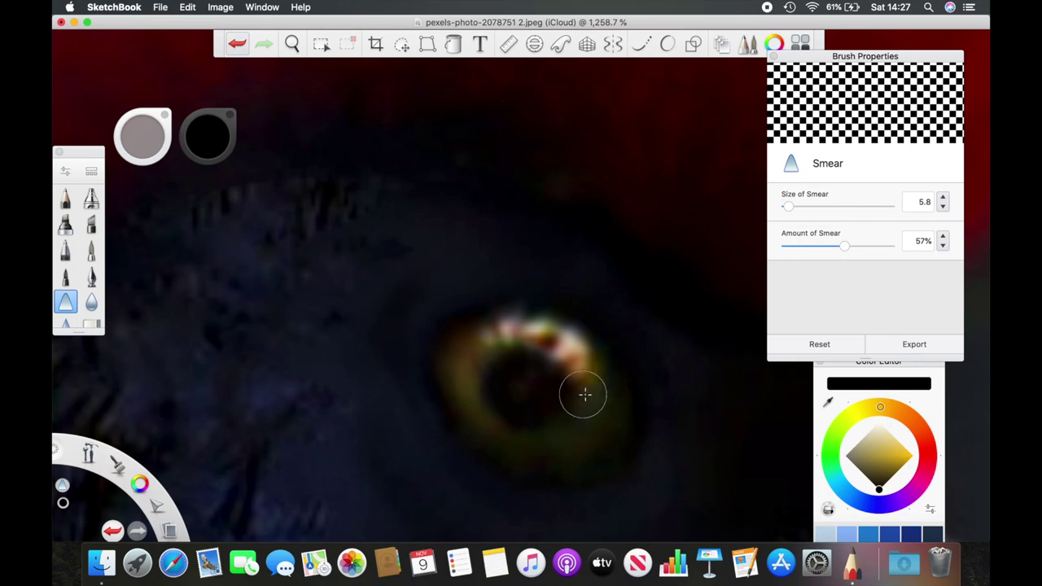
pyautogui.moveTo(497, 367); pyautogui.dragTo(579, 383)
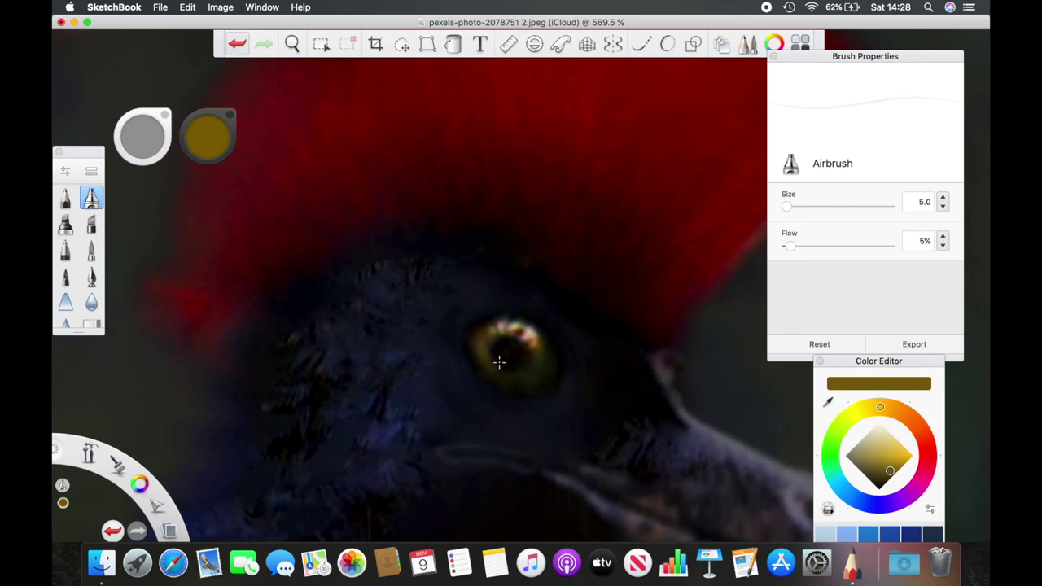
pyautogui.scroll(5, 499, 362)
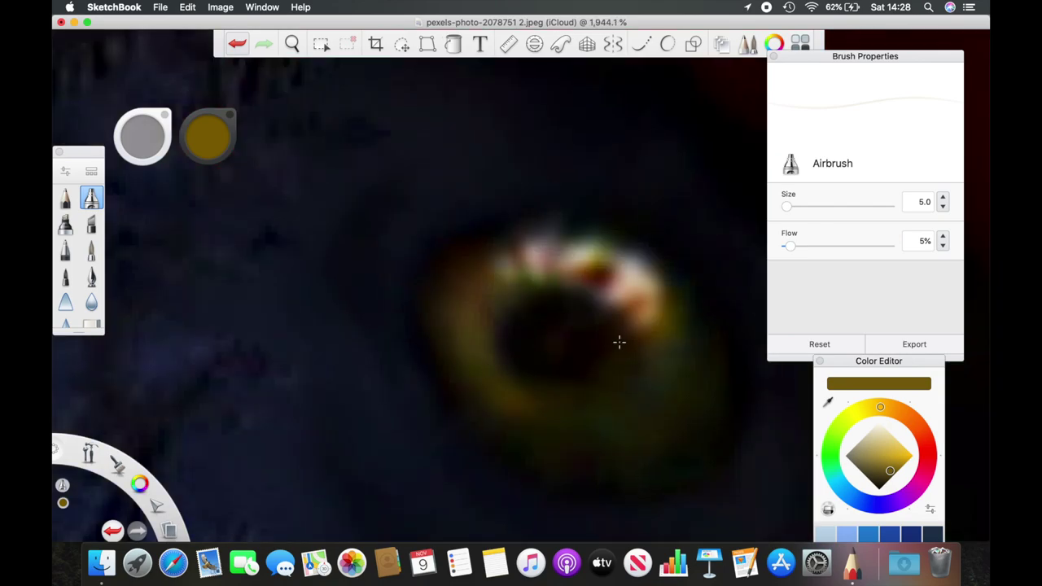
pyautogui.scroll(-2, 558, 396)
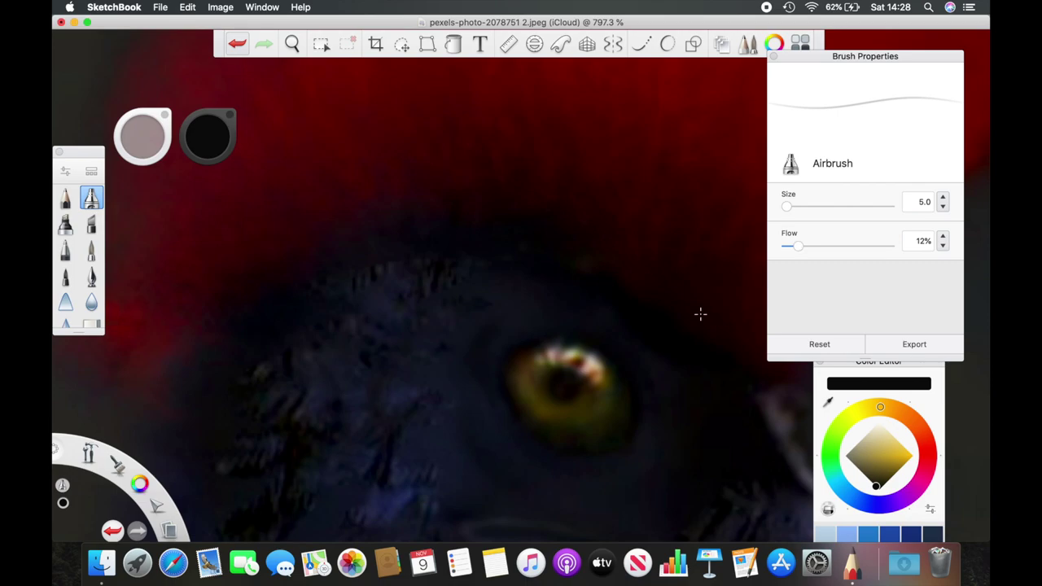
pyautogui.scroll(-1, 562, 451)
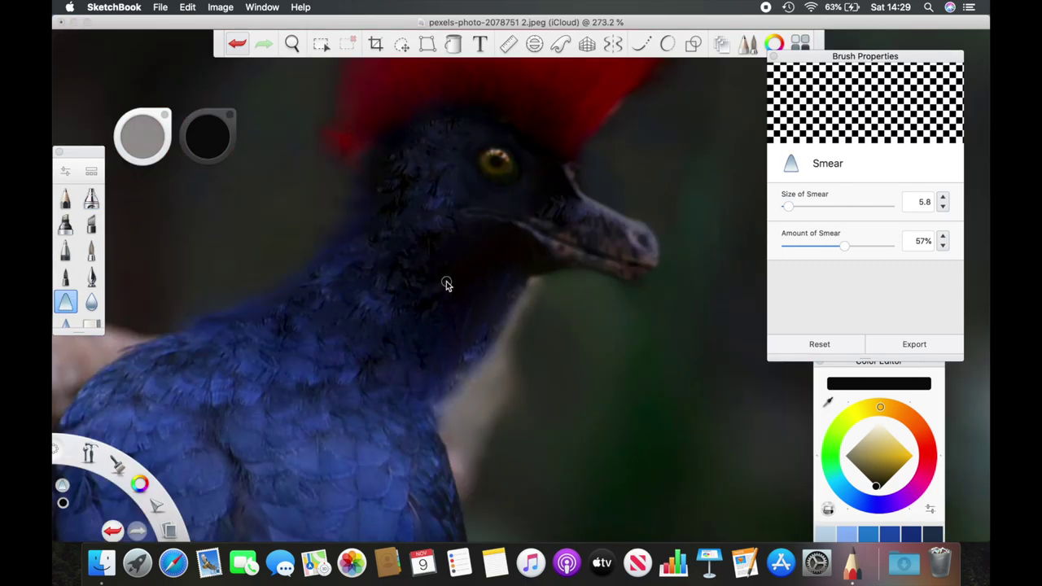
# Enlarge the Smear brush to 23.3 and blend the neck feathers
pyautogui.moveTo(447, 283); pyautogui.dragTo(405, 265)
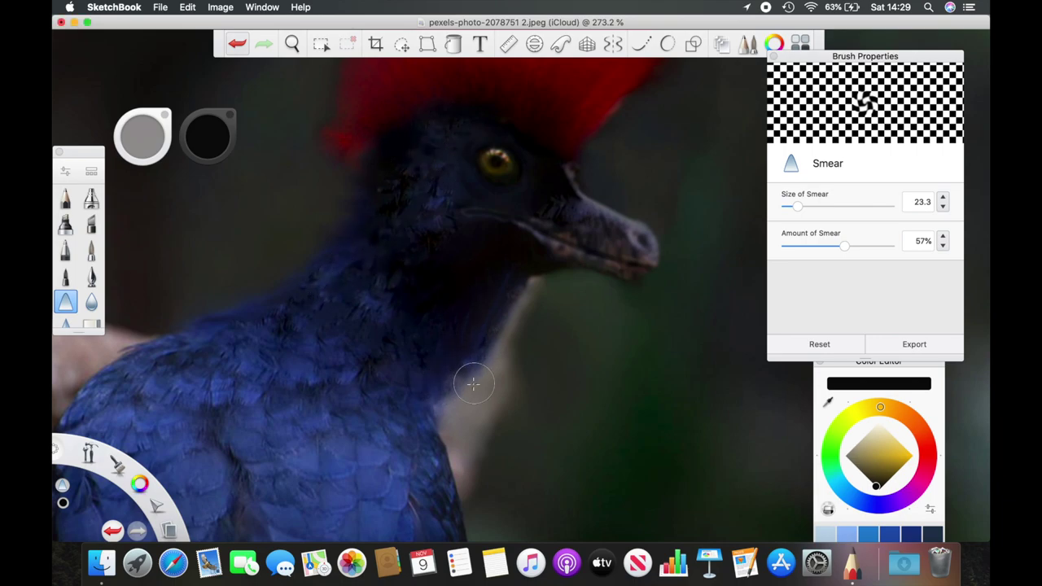
pyautogui.scroll(-3, 426, 349)
pyautogui.scroll(-1, 432, 415)
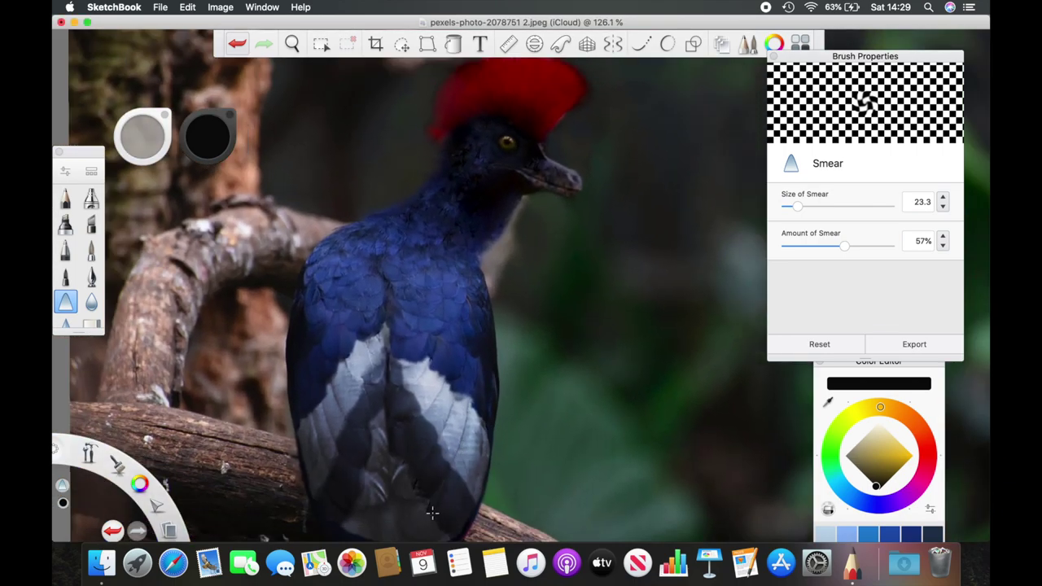
pyautogui.scroll(-5, 340, 439)
pyautogui.scroll(5, 462, 366)
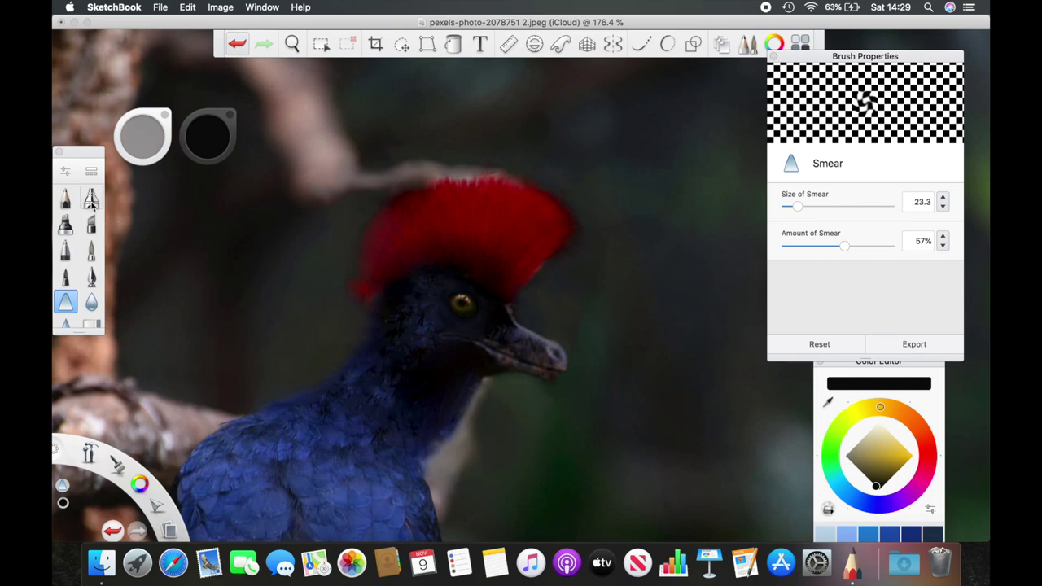
# Switch back to the Airbrush with a blue paint colour
pyautogui.press('a')
pyautogui.keyDown('alt'); pyautogui.click(463, 366); pyautogui.keyUp('alt')
pyautogui.scroll(-5, 429, 283)
pyautogui.scroll(-2, 586, 399)
pyautogui.scroll(8, 586, 375)
pyautogui.scroll(-6, 550, 399)
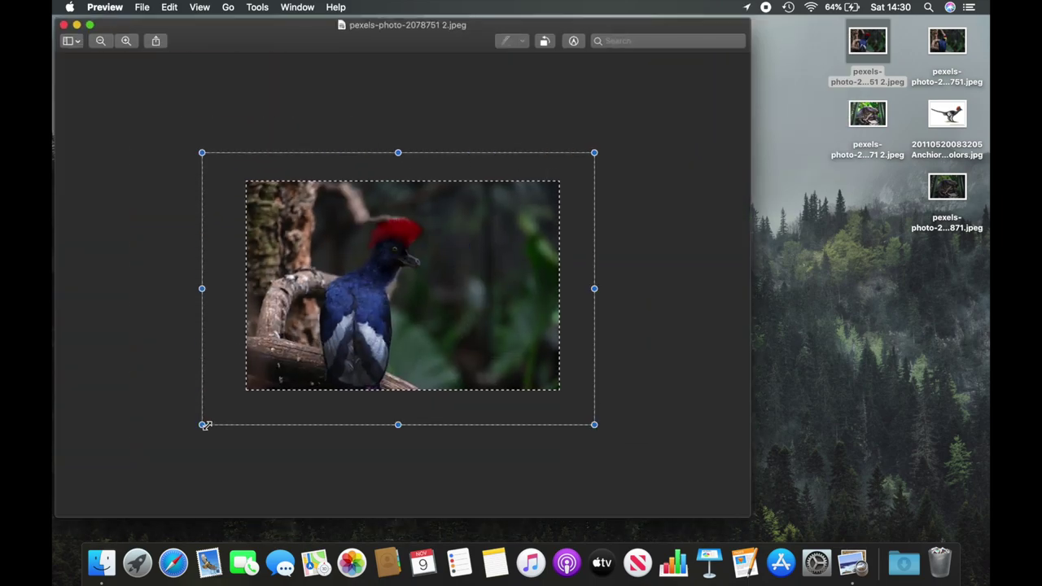
# Crop the turaco photo to the selection, then raise its temperature and saturation slightly
pyautogui.press('super+k')
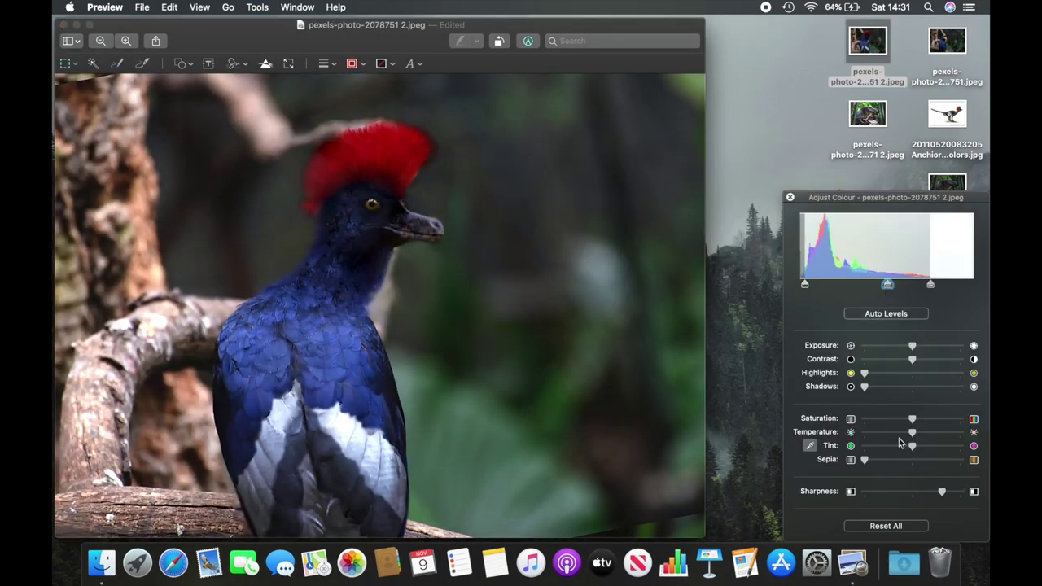
pyautogui.moveTo(912, 445); pyautogui.dragTo(908, 445)
pyautogui.moveTo(911, 418)
pyautogui.mouseDown()
pyautogui.moveTo(928, 432)
pyautogui.moveTo(960, 432)
pyautogui.mouseUp()
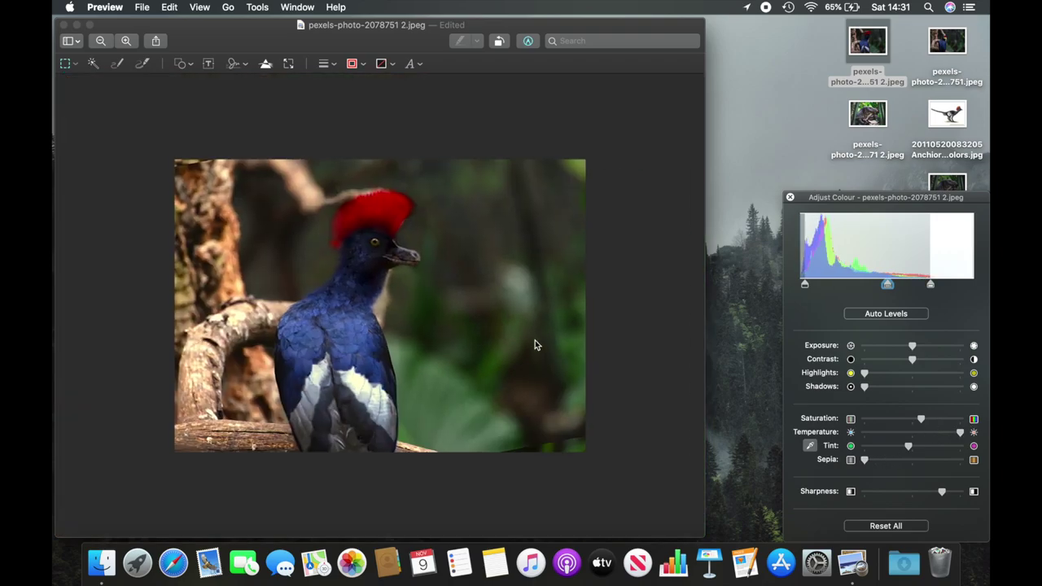